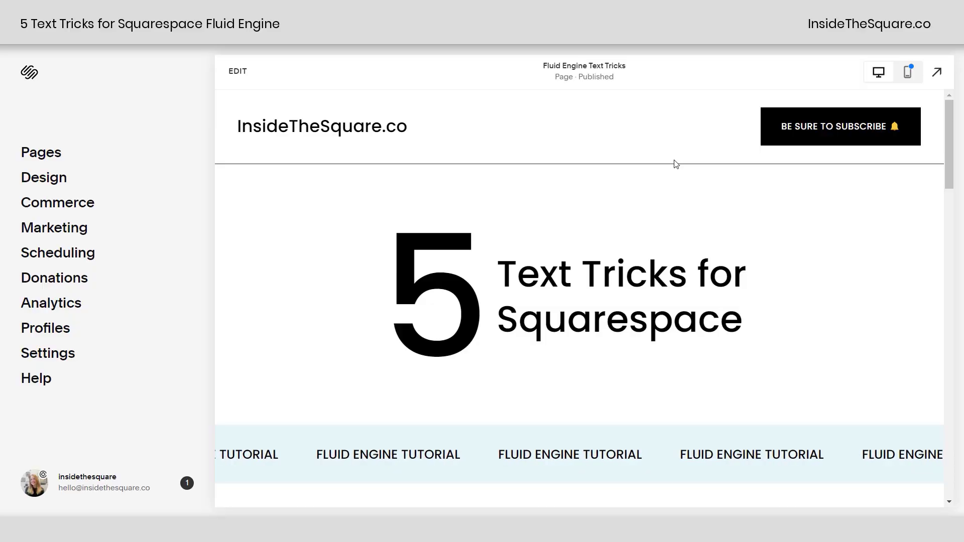
- Scroll through the page, then switch it into edit mode with EDIT
{"action": "scroll", "coordinate": [666, 224], "scroll_direction": "down", "scroll_amount": 2}
{"action": "scroll", "coordinate": [662, 223], "scroll_direction": "down", "scroll_amount": 5}
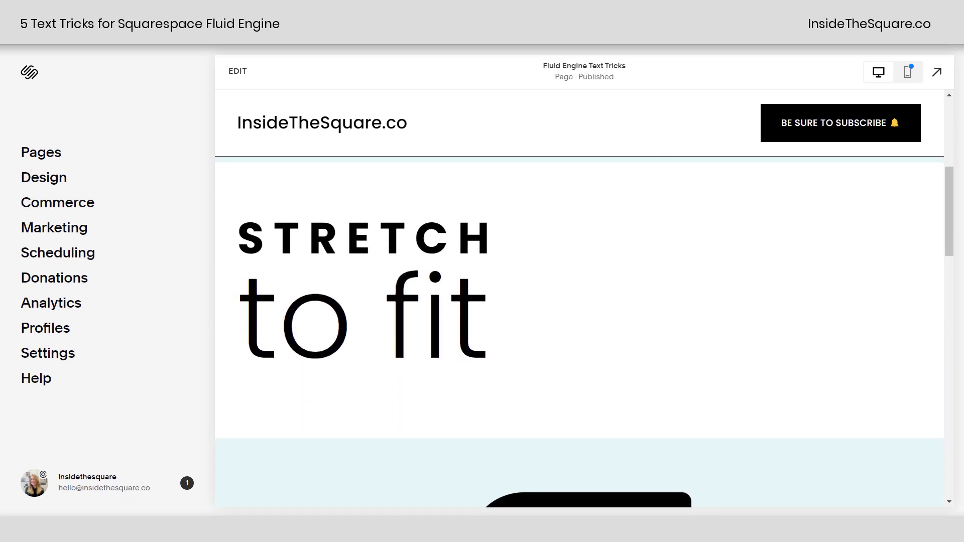
{"action": "scroll", "coordinate": [651, 280], "scroll_direction": "down", "scroll_amount": 6}
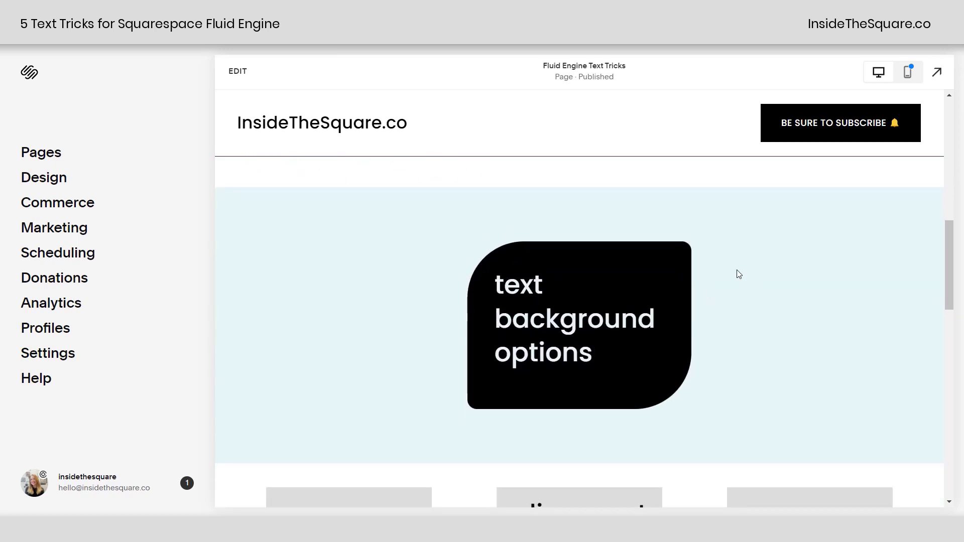
{"action": "scroll", "coordinate": [772, 300], "scroll_direction": "down", "scroll_amount": 5}
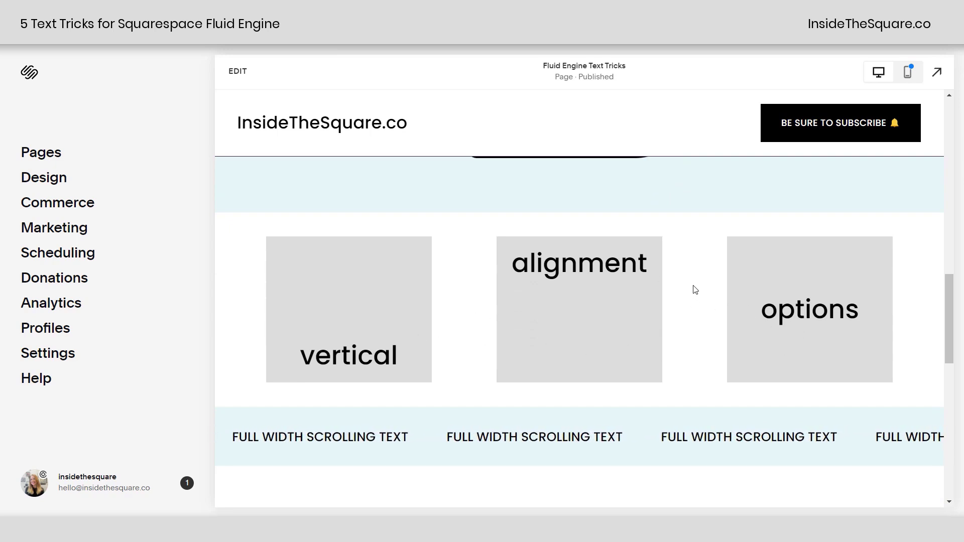
{"action": "scroll", "coordinate": [688, 287], "scroll_direction": "down", "scroll_amount": 1}
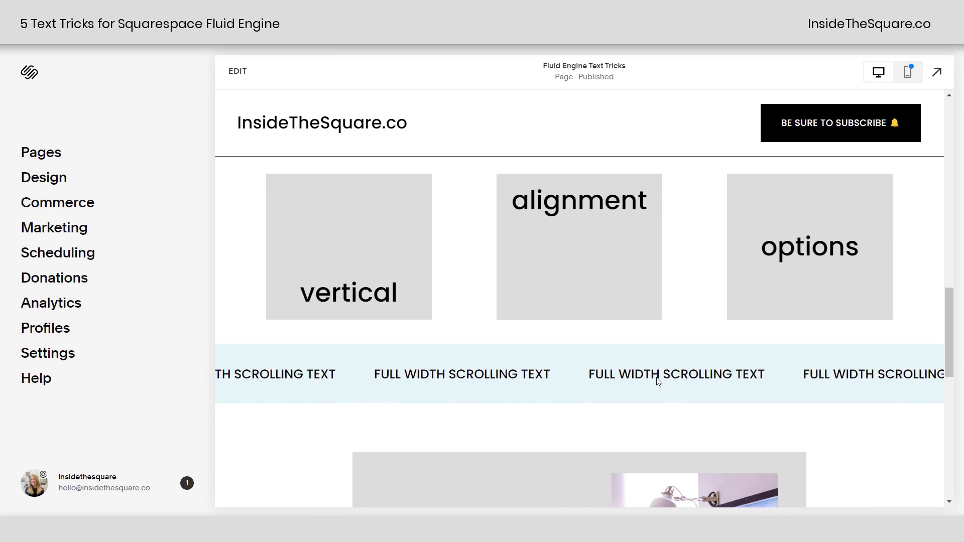
{"action": "scroll", "coordinate": [652, 364], "scroll_direction": "down", "scroll_amount": 4}
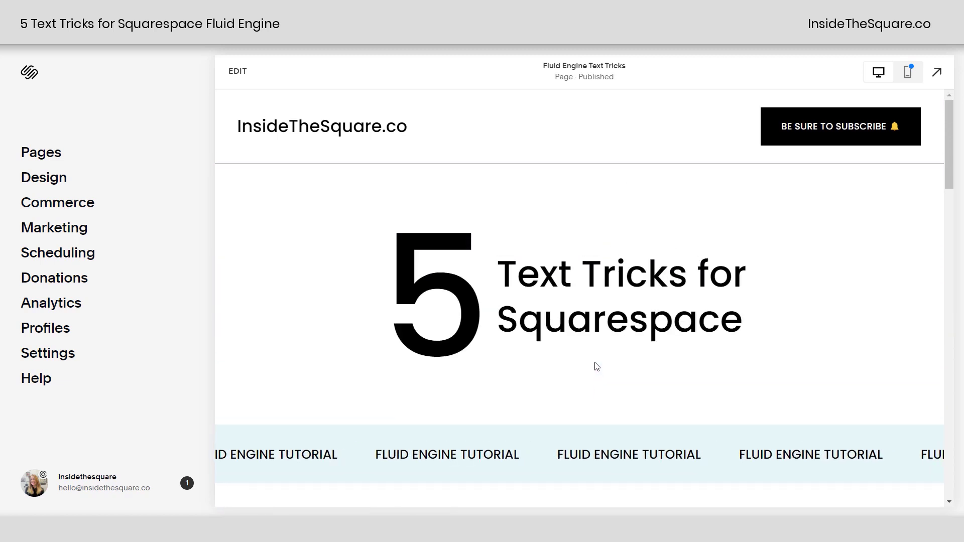
{"action": "left_click", "coordinate": [238, 71]}
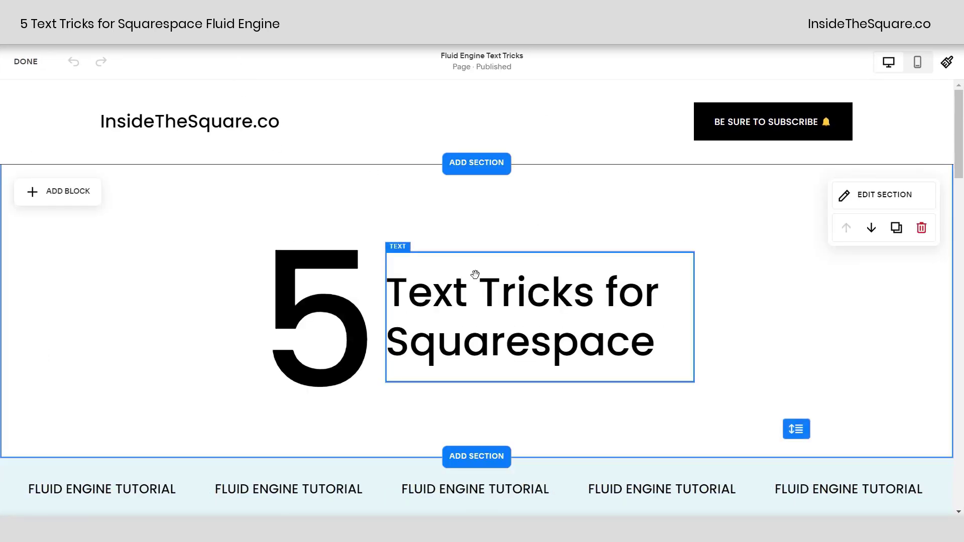
- Turn off stretch-to-fit on the 'STRETCH to fit' text so it shrinks to normal size
{"action": "scroll", "coordinate": [544, 277], "scroll_direction": "down", "scroll_amount": 3}
{"action": "scroll", "coordinate": [546, 279], "scroll_direction": "down", "scroll_amount": 6}
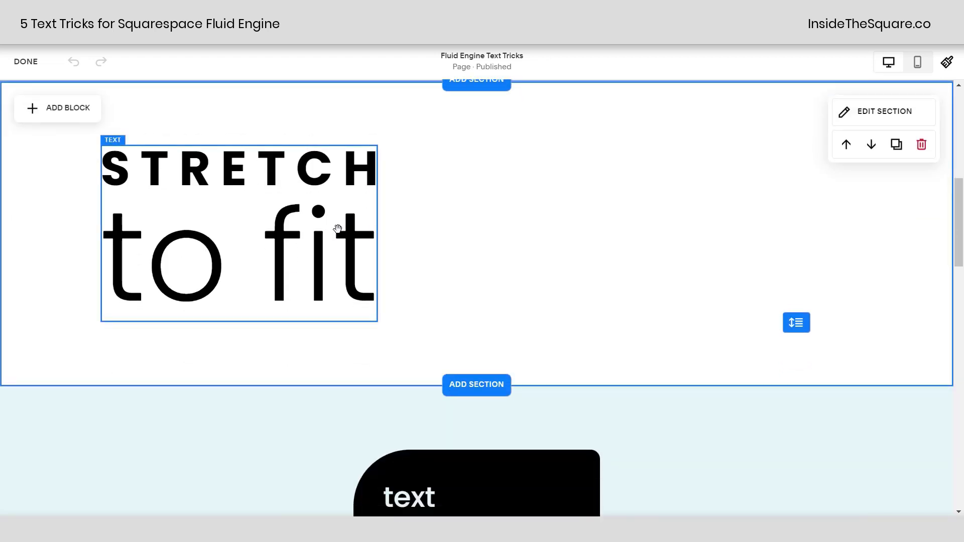
{"action": "double_click", "coordinate": [269, 169]}
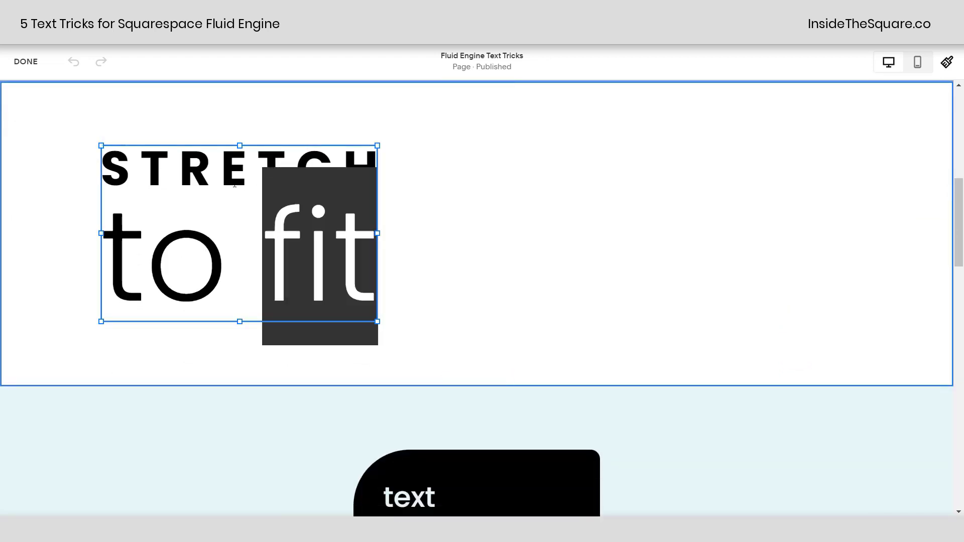
{"action": "left_click", "coordinate": [235, 190]}
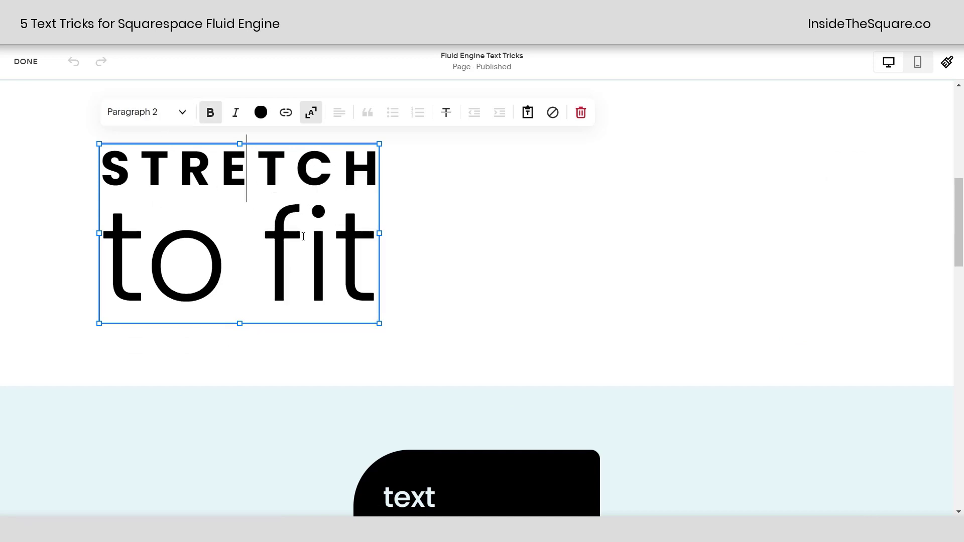
{"action": "left_click_drag", "start_coordinate": [364, 248], "coordinate": [182, 209]}
{"action": "left_click_drag", "start_coordinate": [127, 174], "coordinate": [101, 153]}
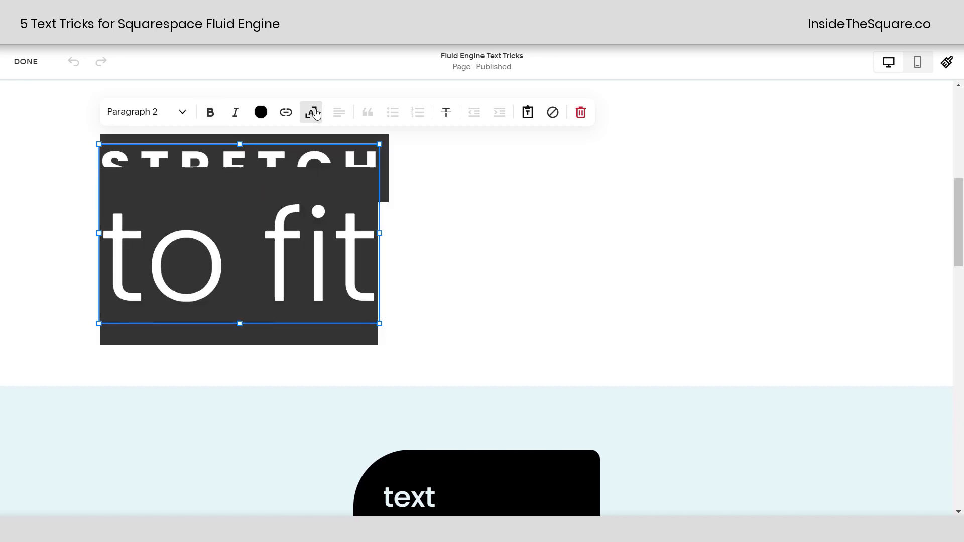
{"action": "left_click", "coordinate": [341, 169]}
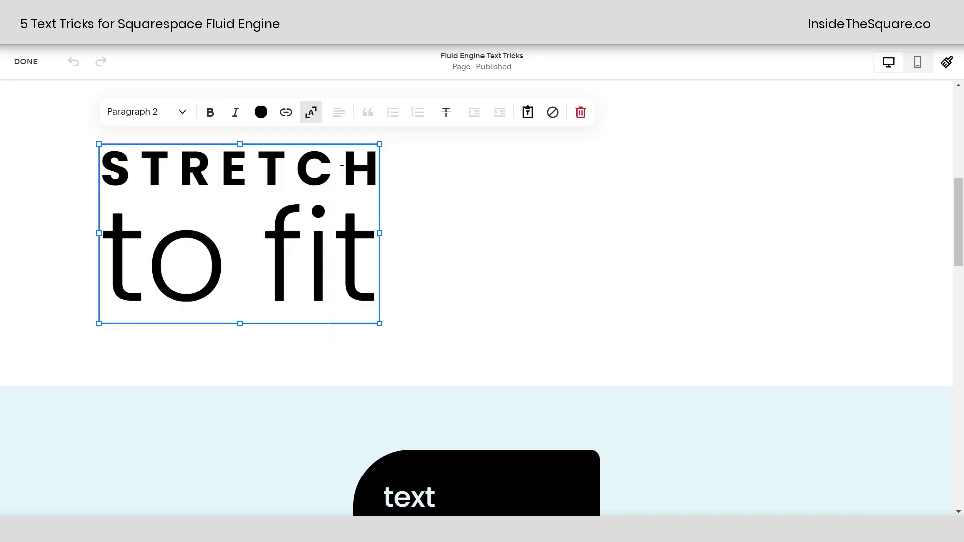
{"action": "left_click", "coordinate": [312, 115]}
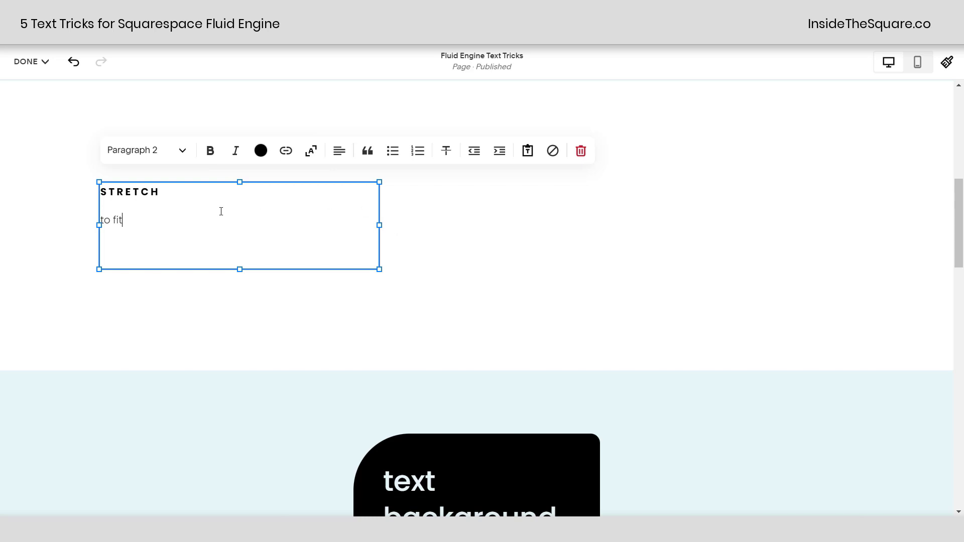
- Replace the block's text with 'typing new' / 'text' on two lines, styled as Heading 2
{"action": "key", "text": "ctrl+a"}
{"action": "type", "text": "typ"}
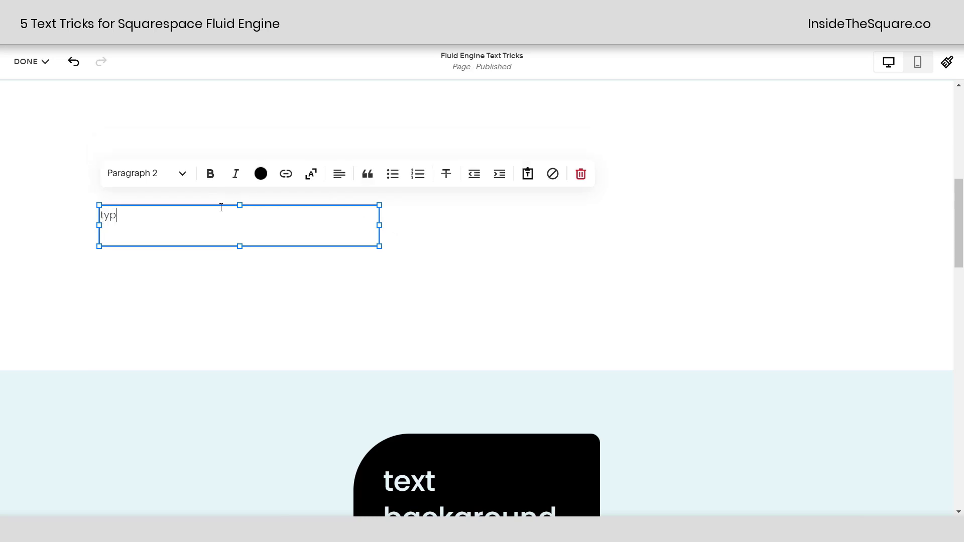
{"action": "type", "text": "ing new"}
{"action": "key", "text": "Return"}
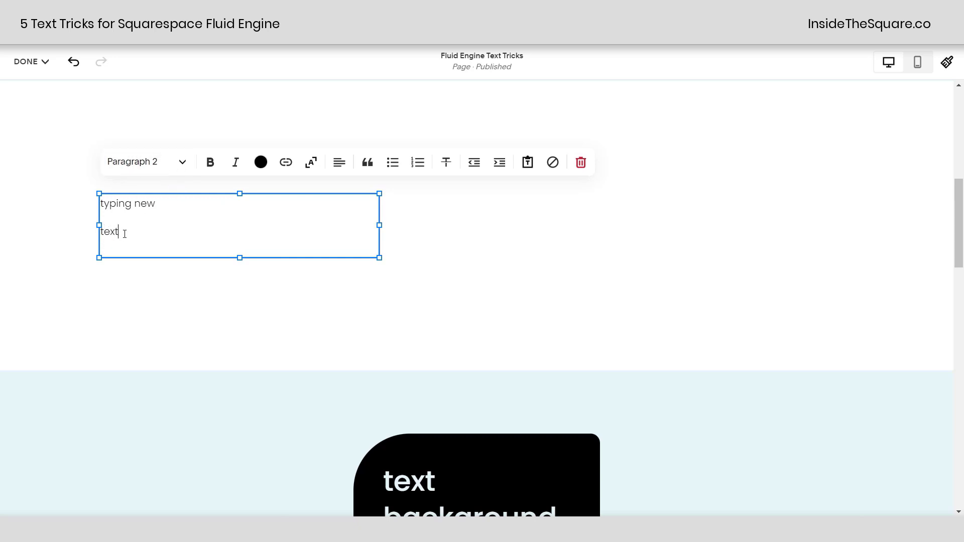
{"action": "left_click_drag", "start_coordinate": [123, 232], "coordinate": [82, 202]}
{"action": "left_click", "coordinate": [173, 162]}
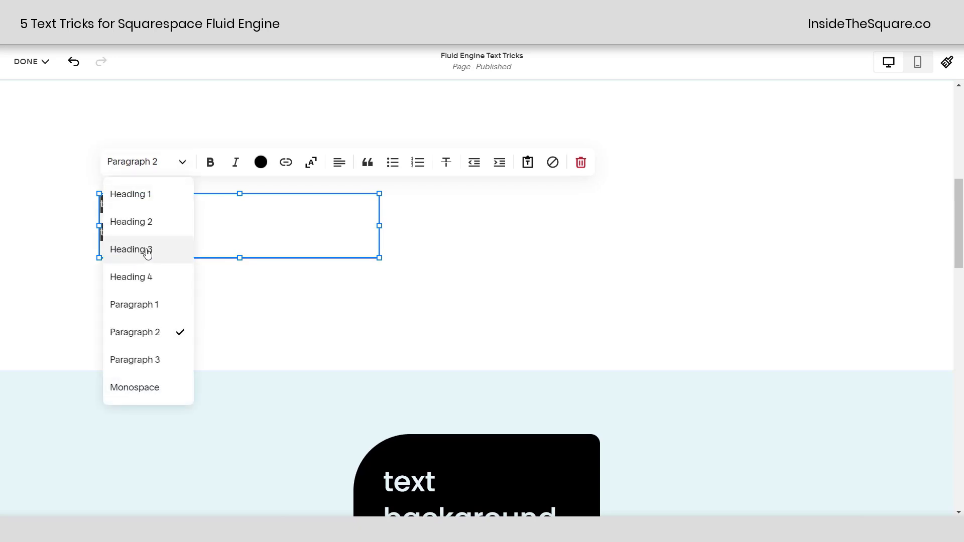
{"action": "left_click", "coordinate": [149, 222]}
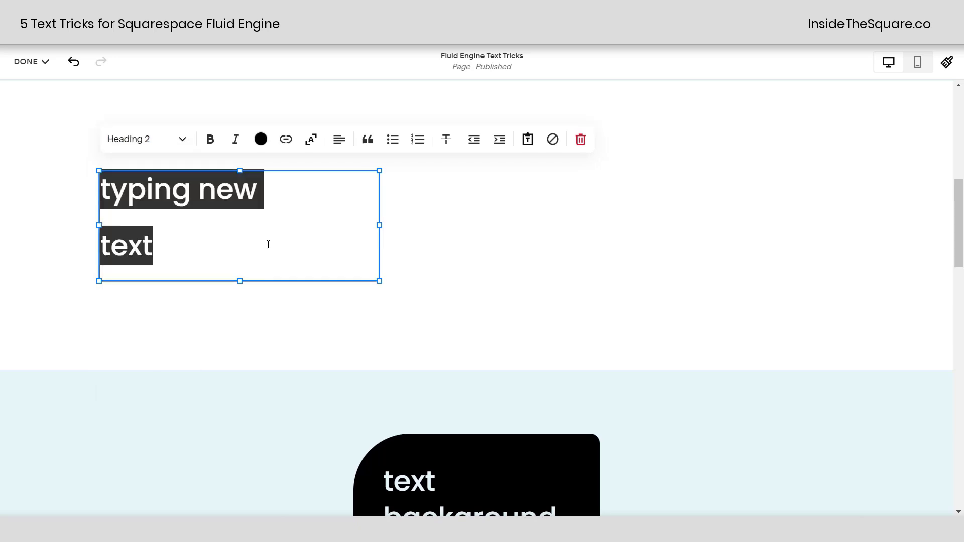
{"action": "left_click", "coordinate": [268, 248]}
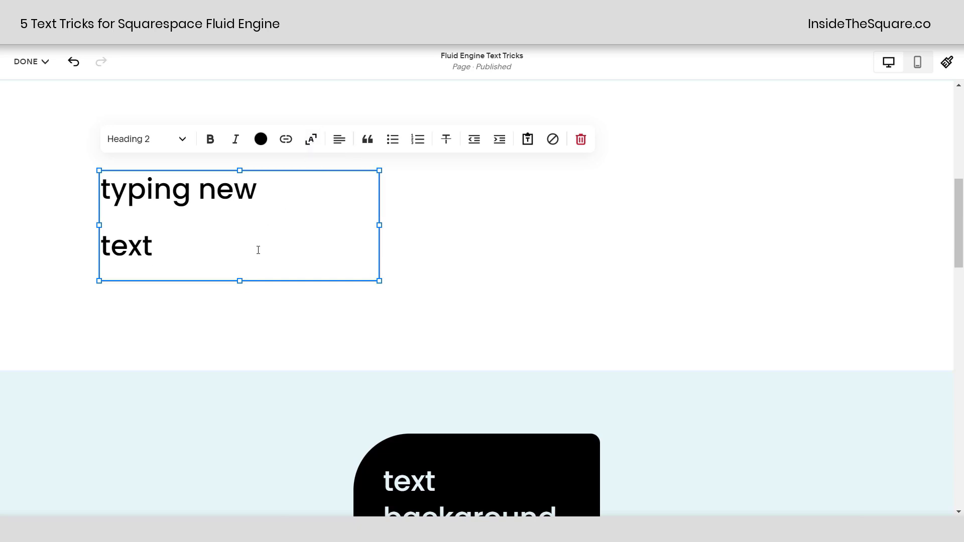
- Re-enable stretch-to-fit so 'typing new text' fills the block's width
{"action": "left_click_drag", "start_coordinate": [258, 250], "coordinate": [80, 179]}
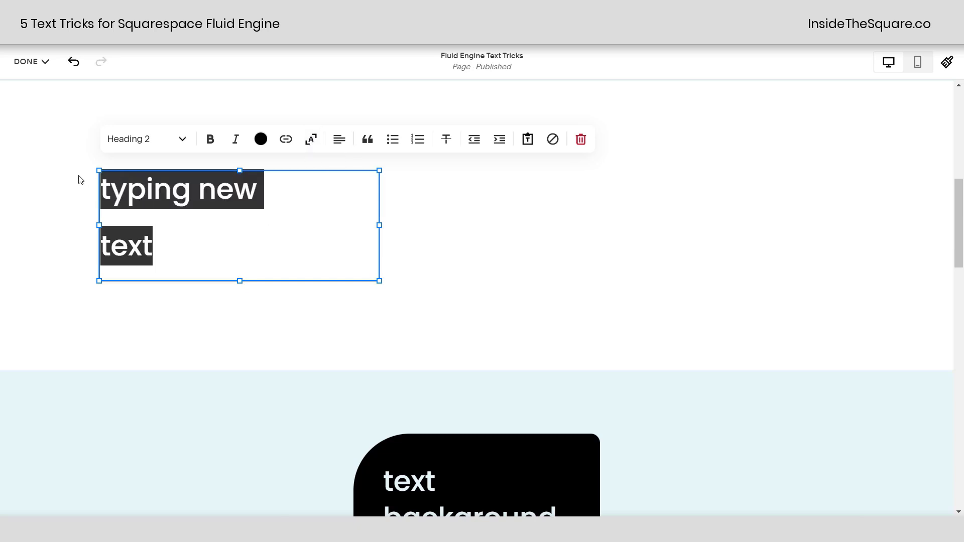
{"action": "left_click", "coordinate": [312, 140]}
{"action": "left_click", "coordinate": [447, 243]}
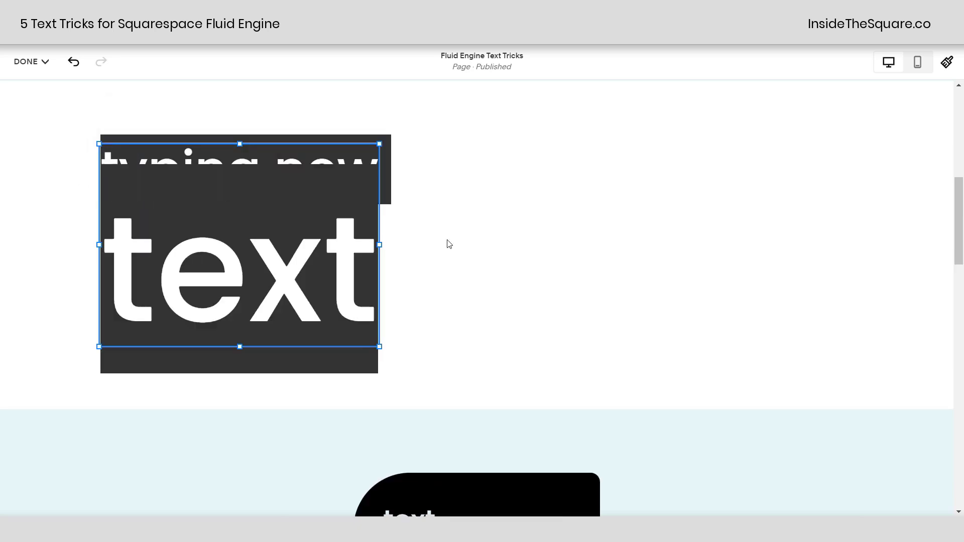
{"action": "left_click", "coordinate": [345, 188]}
{"action": "left_click", "coordinate": [337, 156]}
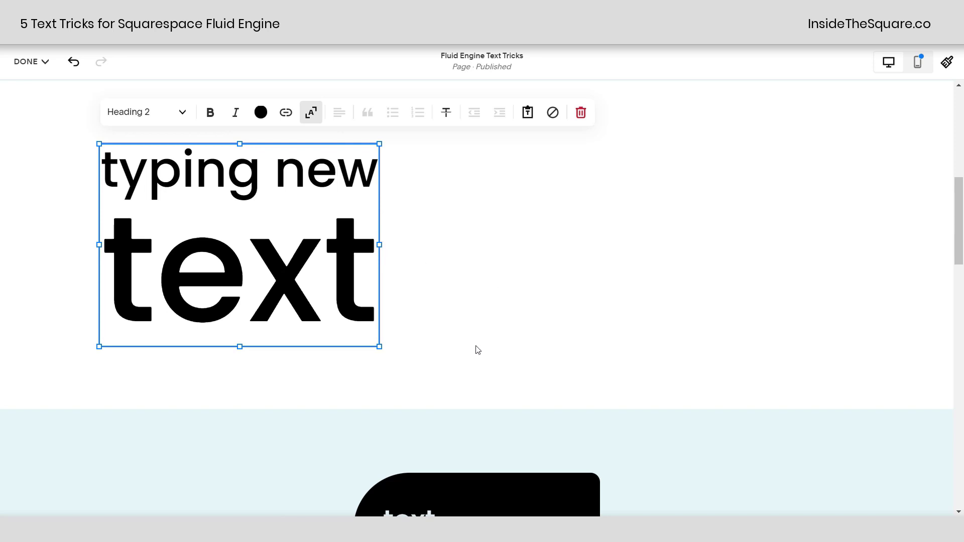
{"action": "left_click", "coordinate": [384, 383]}
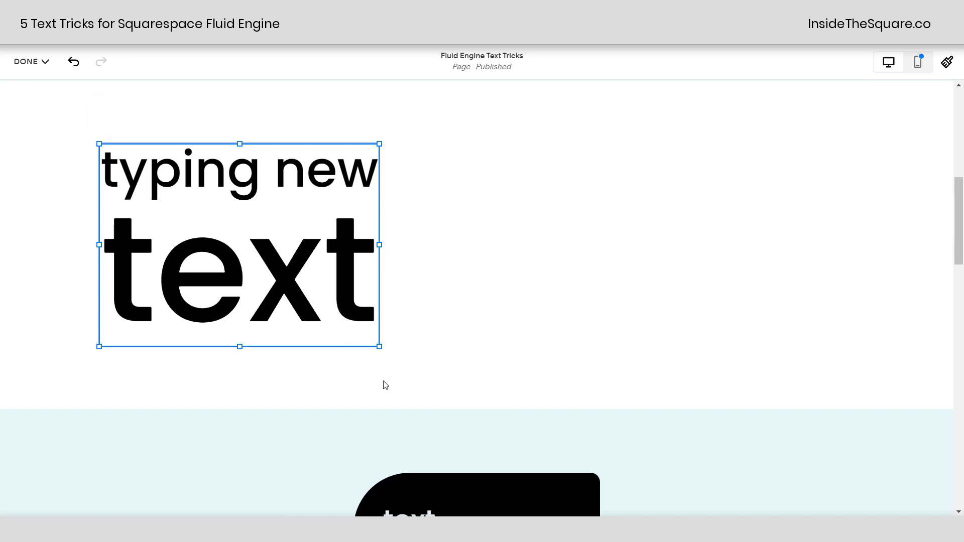
- Widen the 'typing new text' block by dragging its right edge outward
{"action": "left_click", "coordinate": [360, 337]}
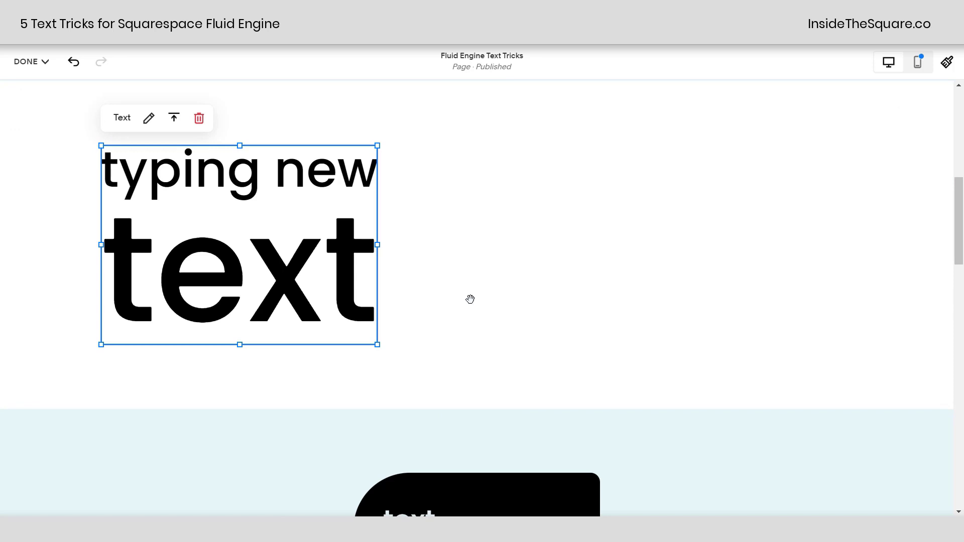
{"action": "left_click_drag", "start_coordinate": [377, 300], "coordinate": [470, 299]}
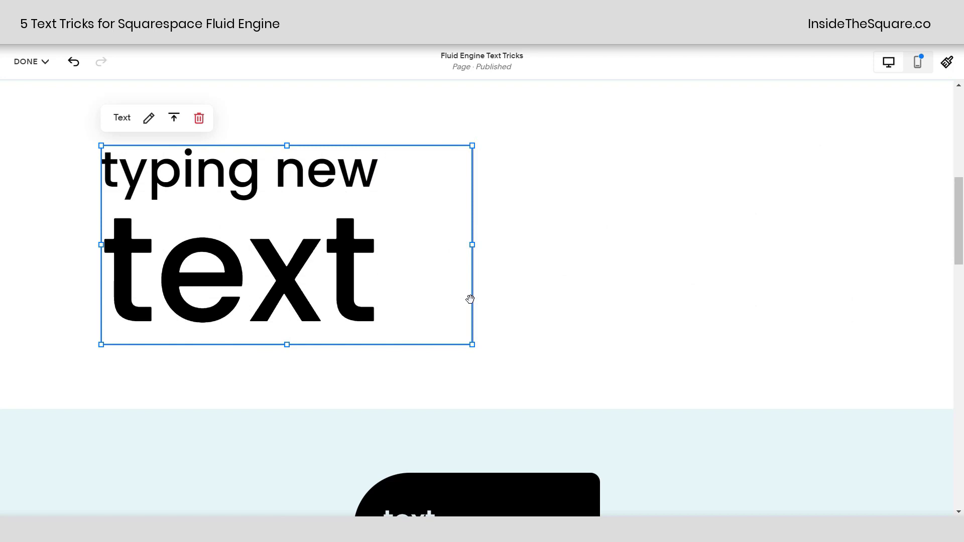
{"action": "left_click", "coordinate": [555, 282]}
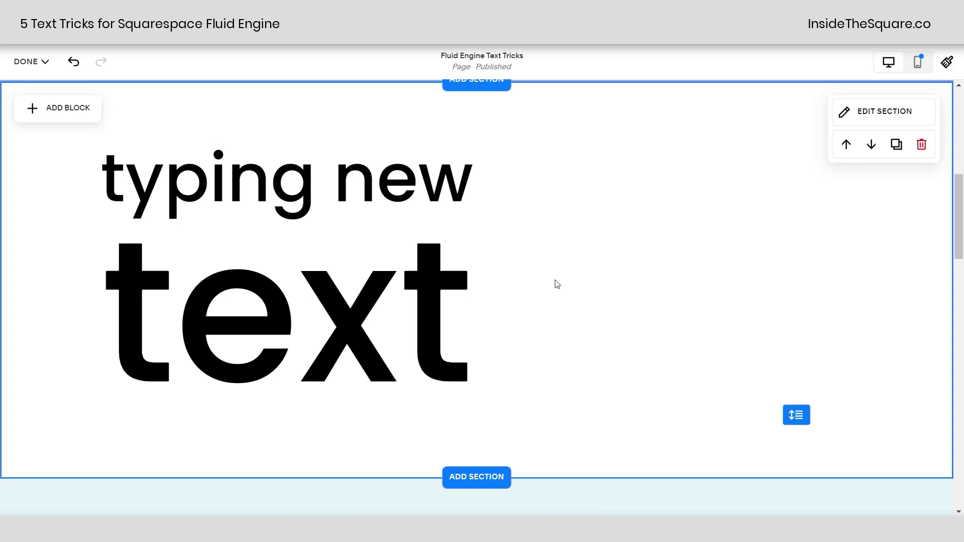
- Switch off stretch-to-fit so the text returns to normal Heading 2 size
{"action": "double_click", "coordinate": [275, 254]}
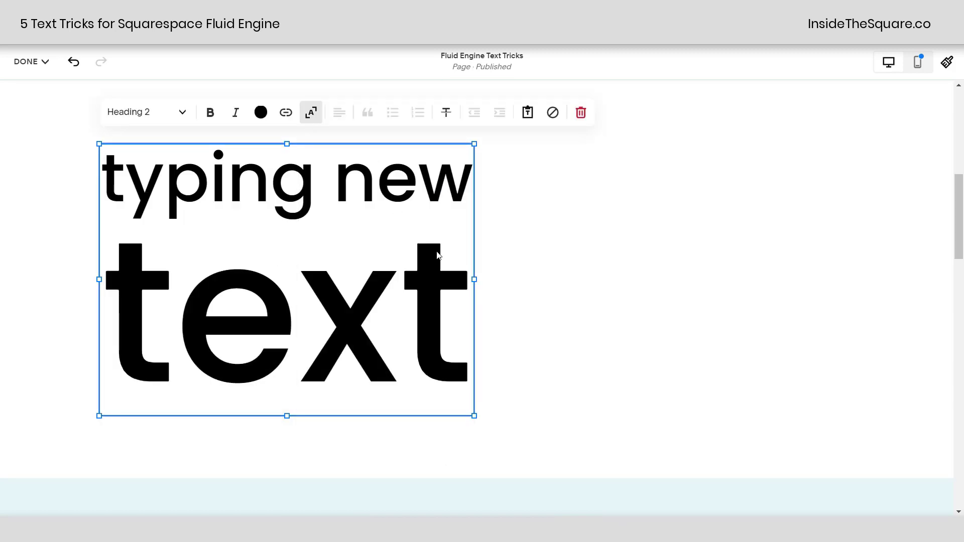
{"action": "left_click_drag", "start_coordinate": [472, 351], "coordinate": [79, 165]}
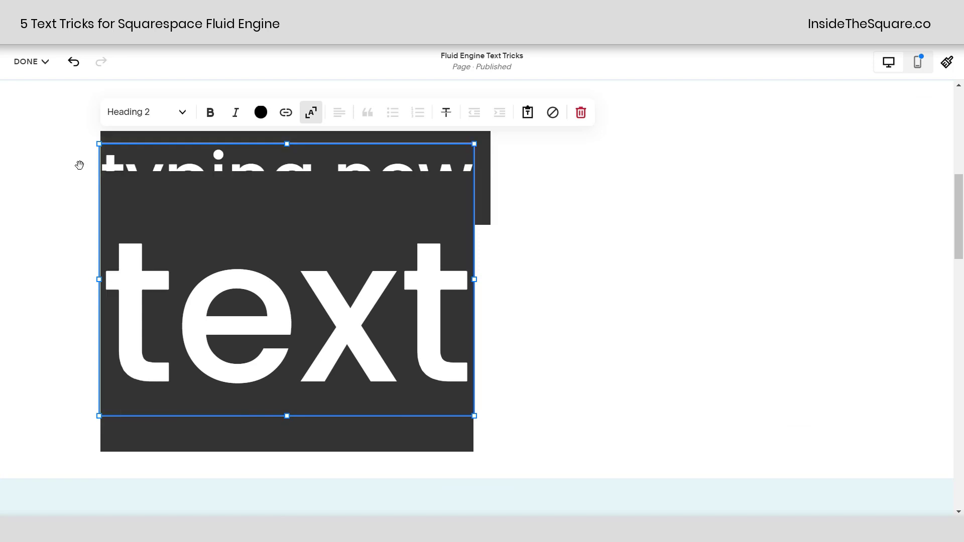
{"action": "left_click", "coordinate": [317, 111]}
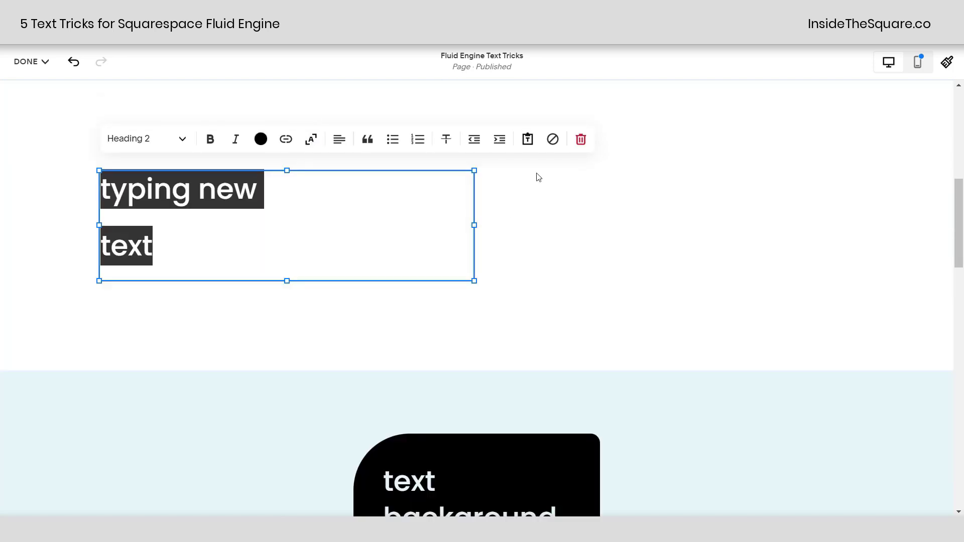
{"action": "left_click", "coordinate": [515, 236]}
{"action": "scroll", "coordinate": [515, 233], "scroll_direction": "up", "scroll_amount": 6}
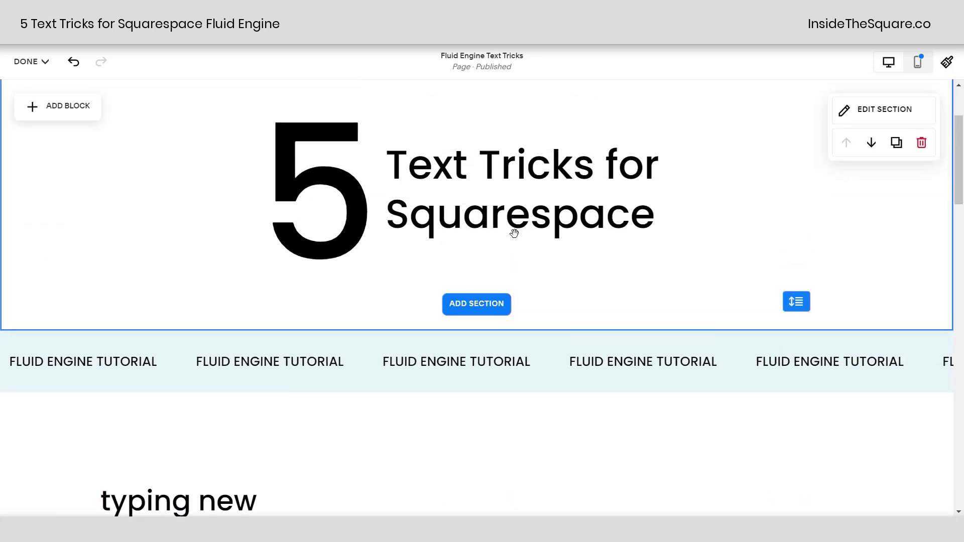
{"action": "left_click", "coordinate": [323, 179]}
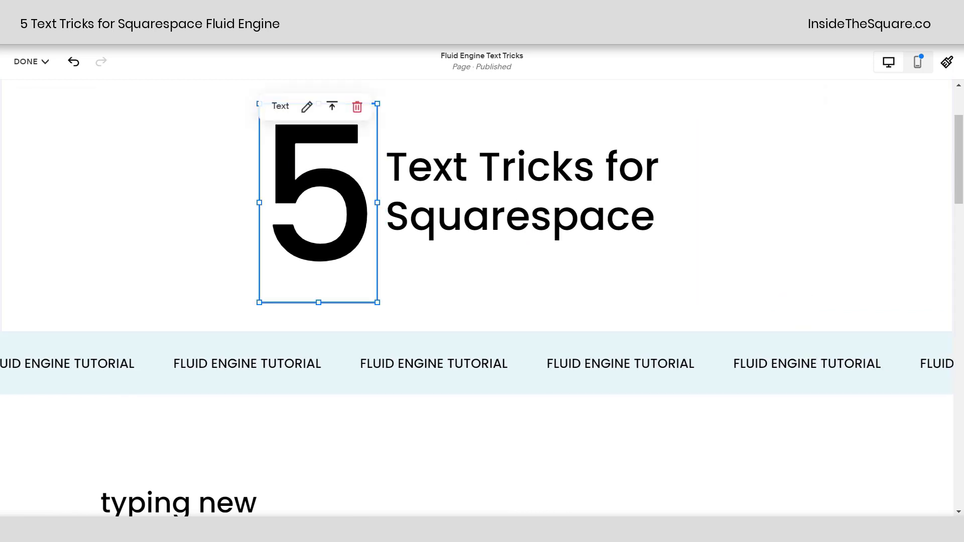
{"action": "left_click", "coordinate": [306, 107]}
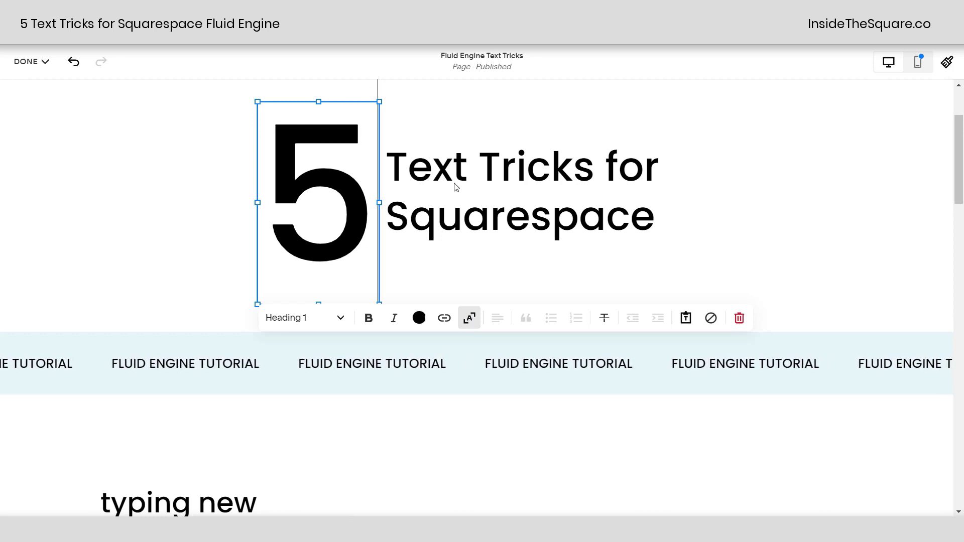
{"action": "left_click", "coordinate": [728, 238]}
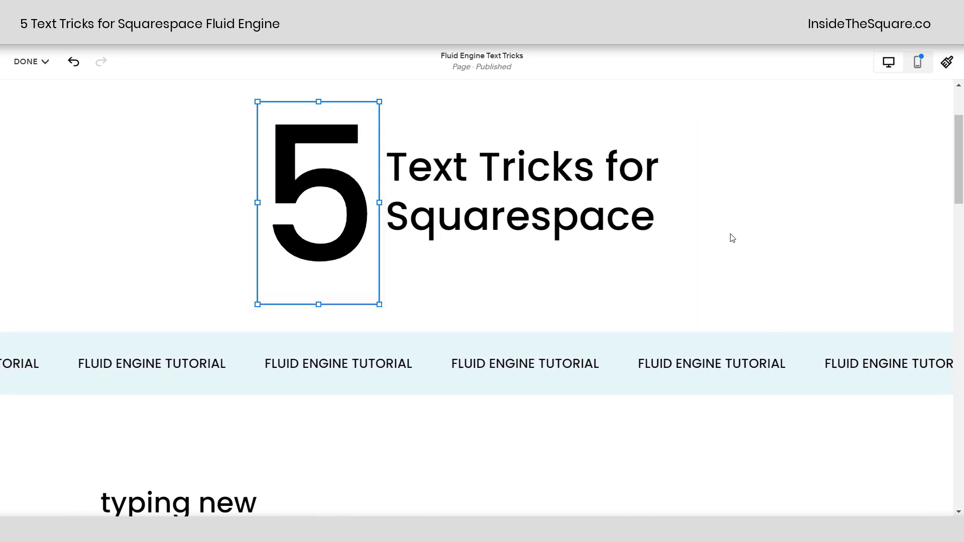
{"action": "left_click", "coordinate": [525, 241]}
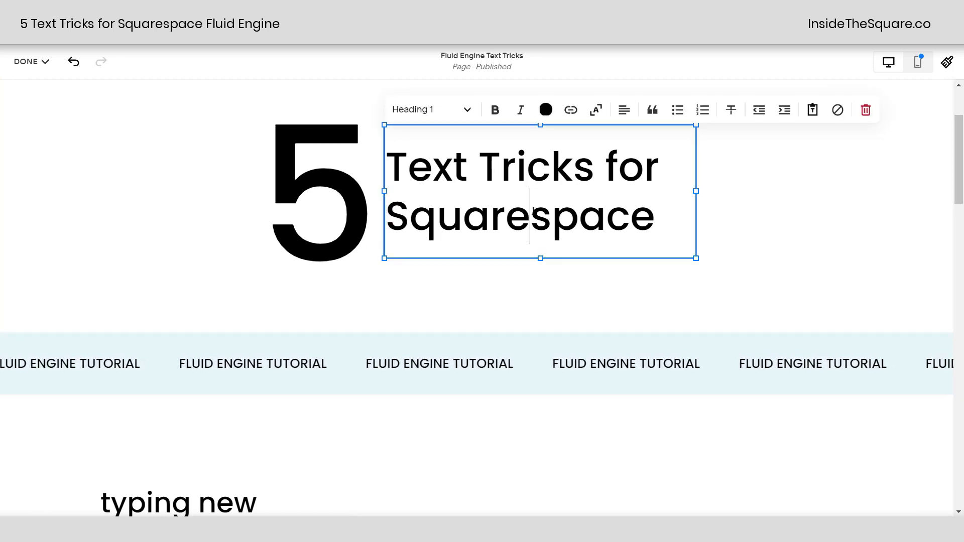
{"action": "left_click", "coordinate": [533, 285]}
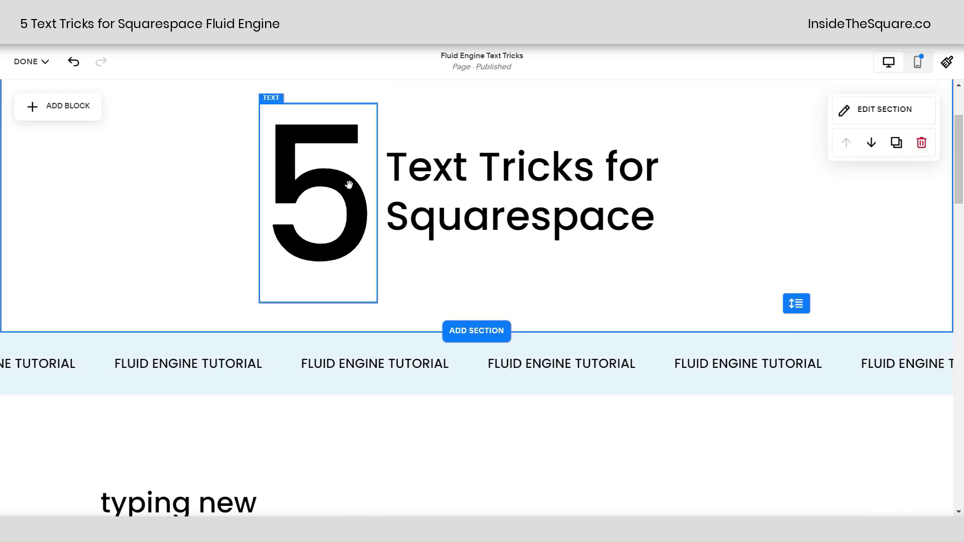
{"action": "scroll", "coordinate": [519, 319], "scroll_direction": "down", "scroll_amount": 6}
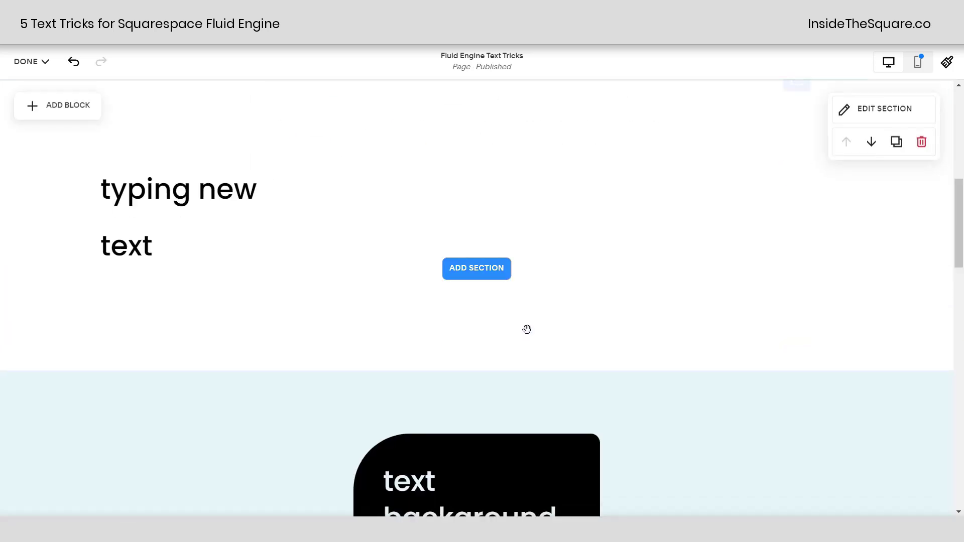
- Select the black 'text background options' block and bring up its Design settings
{"action": "scroll", "coordinate": [525, 314], "scroll_direction": "down", "scroll_amount": 4}
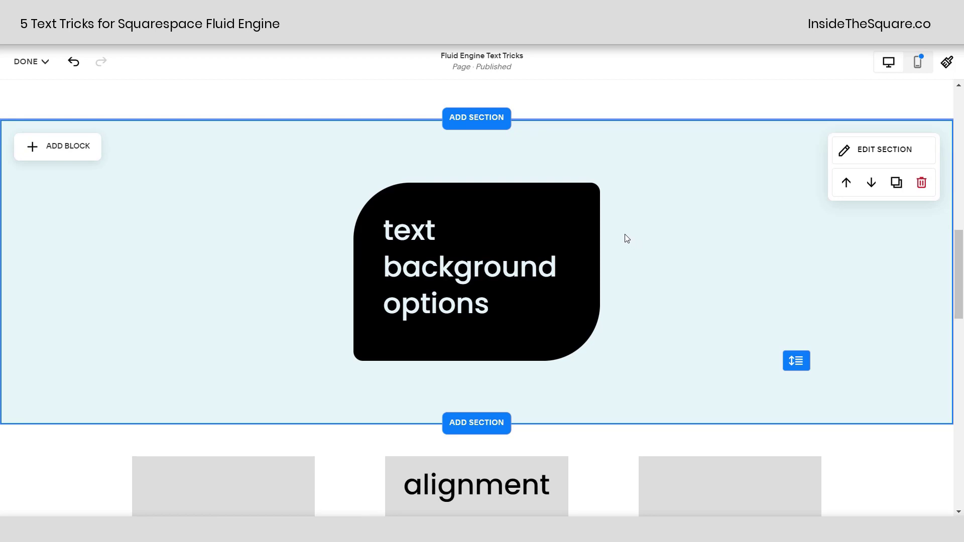
{"action": "left_click", "coordinate": [514, 284]}
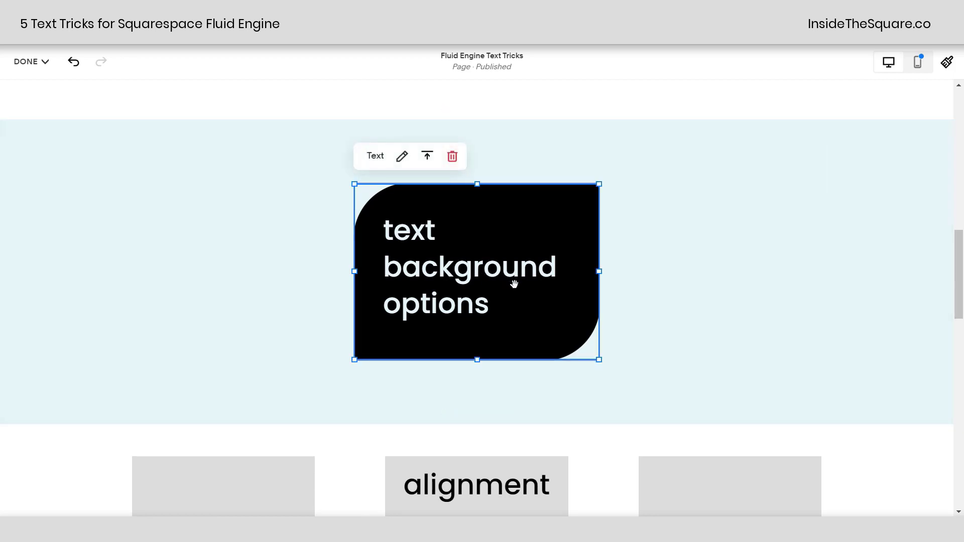
{"action": "left_click", "coordinate": [400, 160]}
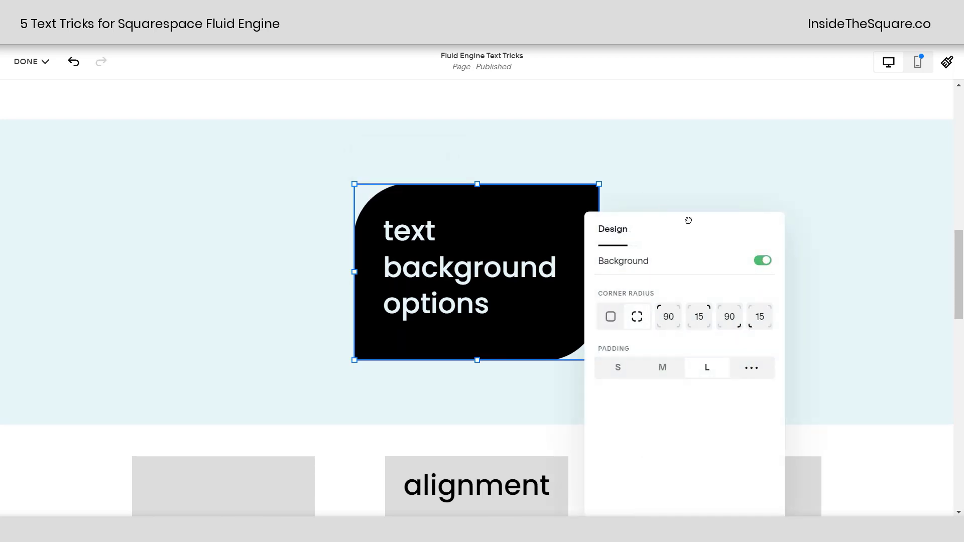
{"action": "left_click_drag", "start_coordinate": [688, 218], "coordinate": [719, 167]}
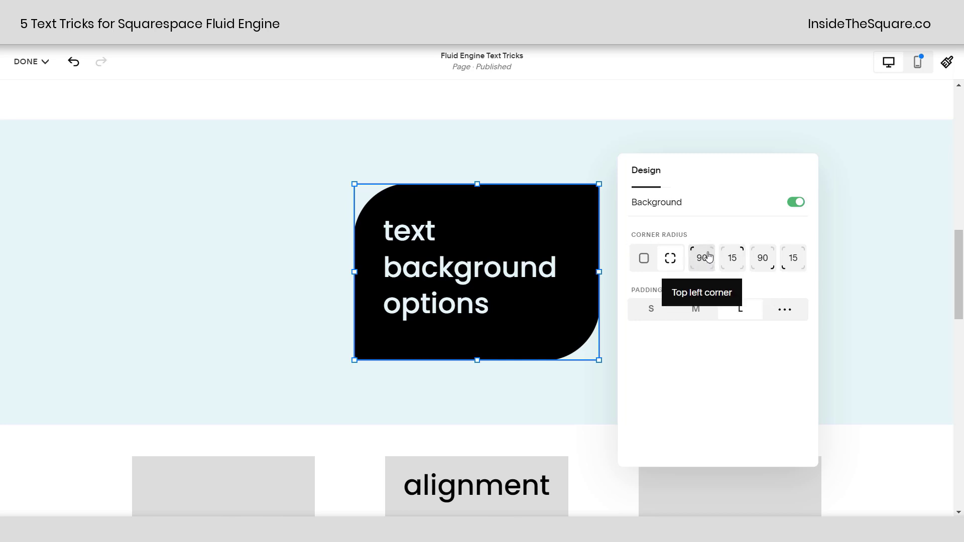
- Try uniform corner radii of 30 and 0, then set individual corners, entering 100 and 15
{"action": "left_click", "coordinate": [737, 259]}
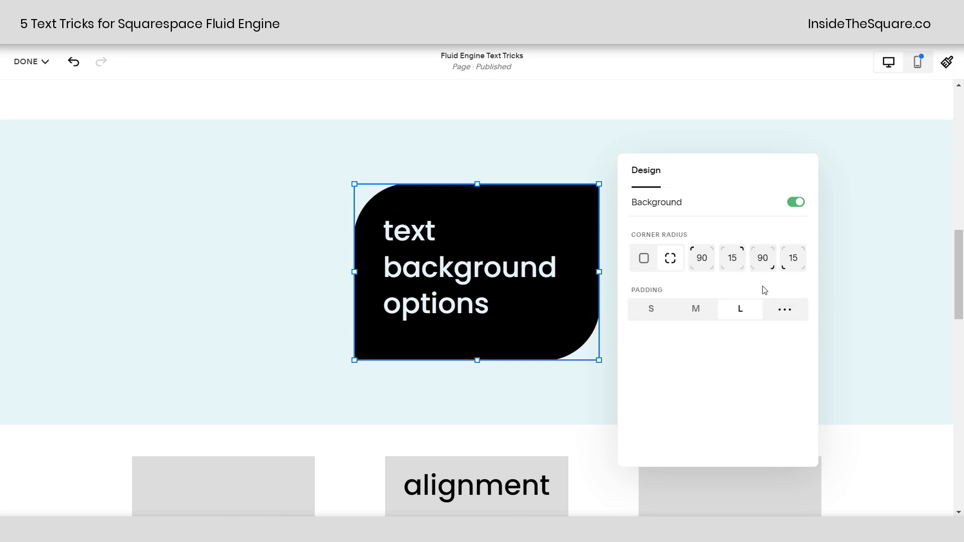
{"action": "left_click", "coordinate": [644, 259]}
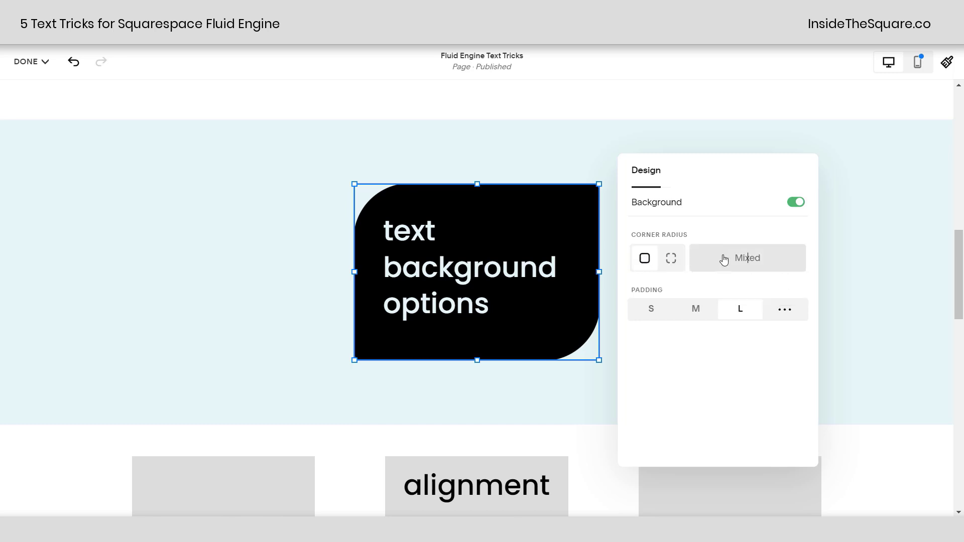
{"action": "left_click", "coordinate": [723, 259]}
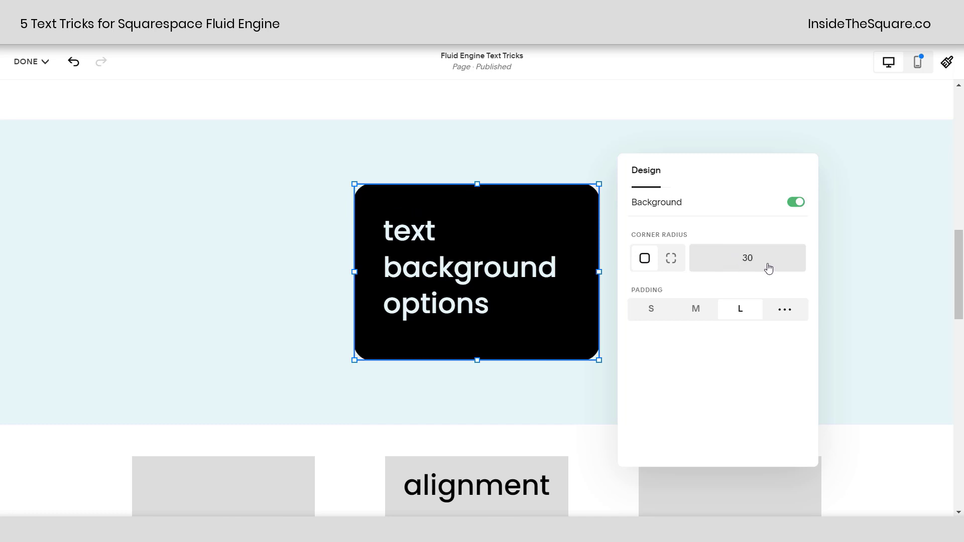
{"action": "key", "text": "BackSpace"}
{"action": "key", "text": "BackSpace"}
{"action": "type", "text": "0"}
{"action": "key", "text": "Return"}
{"action": "left_click", "coordinate": [671, 258]}
{"action": "left_click", "coordinate": [697, 258]}
{"action": "type", "text": "100"}
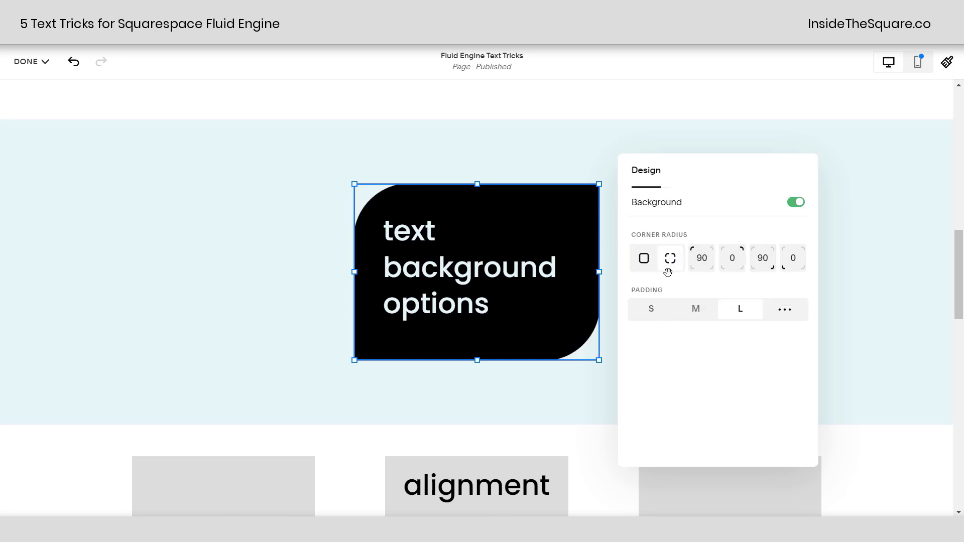
{"action": "left_click", "coordinate": [736, 265]}
{"action": "type", "text": "15"}
- Try Padding M and L, then set custom padding: 13% top/bottom, 10% left/right
{"action": "left_click", "coordinate": [702, 313]}
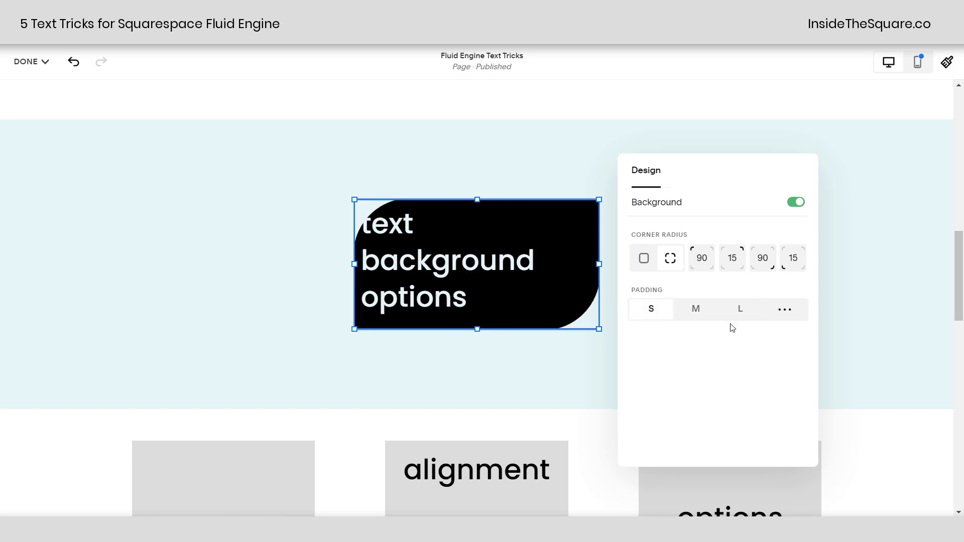
{"action": "left_click", "coordinate": [758, 308]}
{"action": "left_click", "coordinate": [784, 315]}
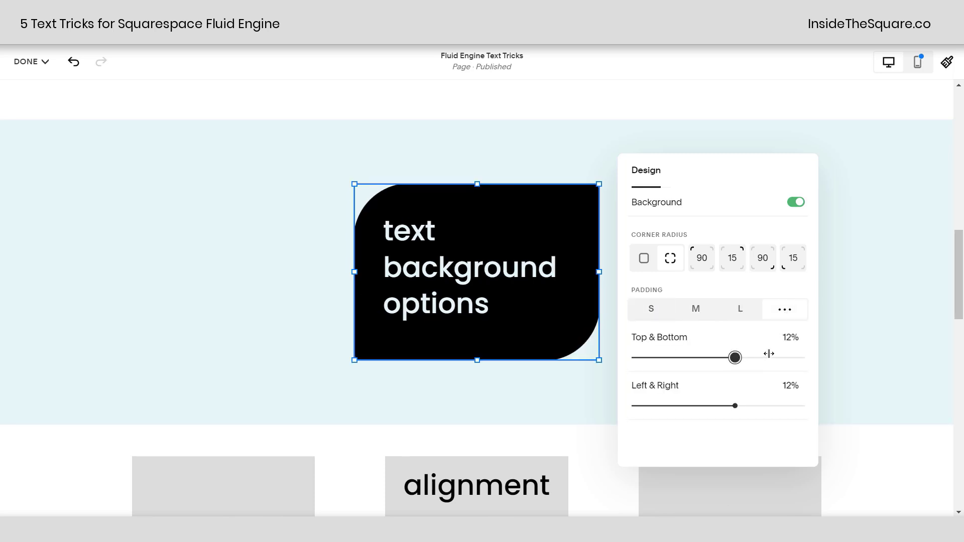
{"action": "mouse_move", "coordinate": [770, 353]}
{"action": "left_mouse_down"}
{"action": "mouse_move", "coordinate": [783, 354]}
{"action": "mouse_move", "coordinate": [753, 354]}
{"action": "left_mouse_up"}
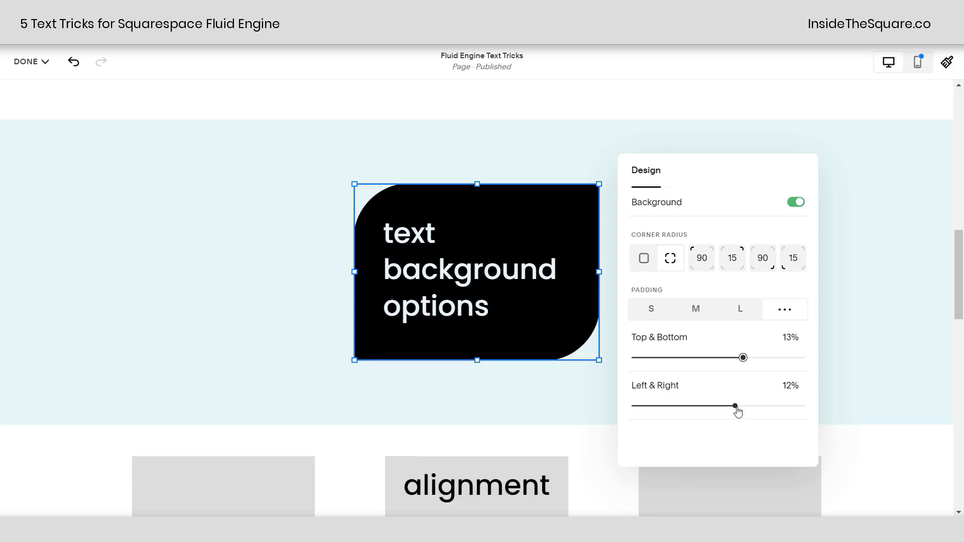
{"action": "left_click_drag", "start_coordinate": [736, 406], "coordinate": [767, 408]}
{"action": "left_click", "coordinate": [716, 408]}
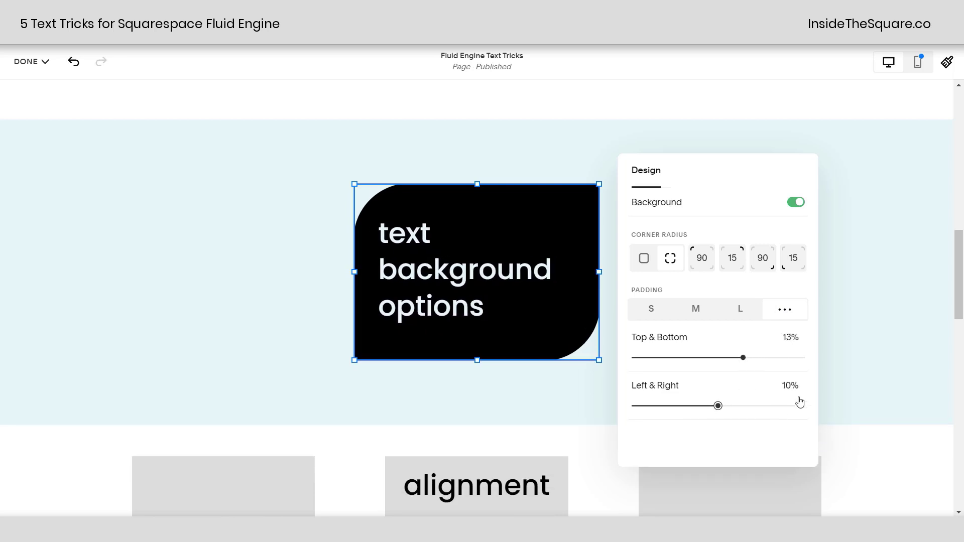
{"action": "left_click", "coordinate": [832, 360]}
- Inspect the three demo text blocks and keep 'alignment' vertically centred in its box
{"action": "scroll", "coordinate": [839, 348], "scroll_direction": "down", "scroll_amount": 4}
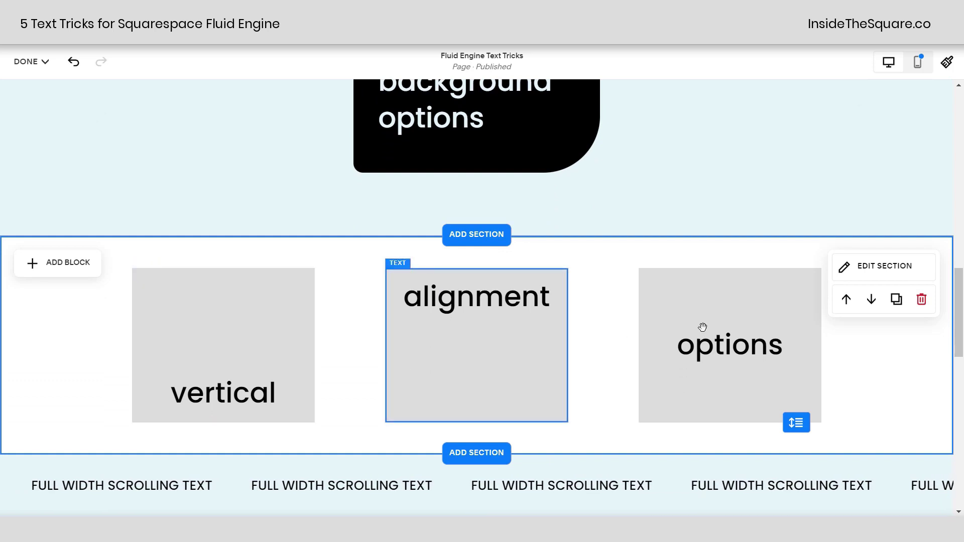
{"action": "left_click", "coordinate": [518, 357]}
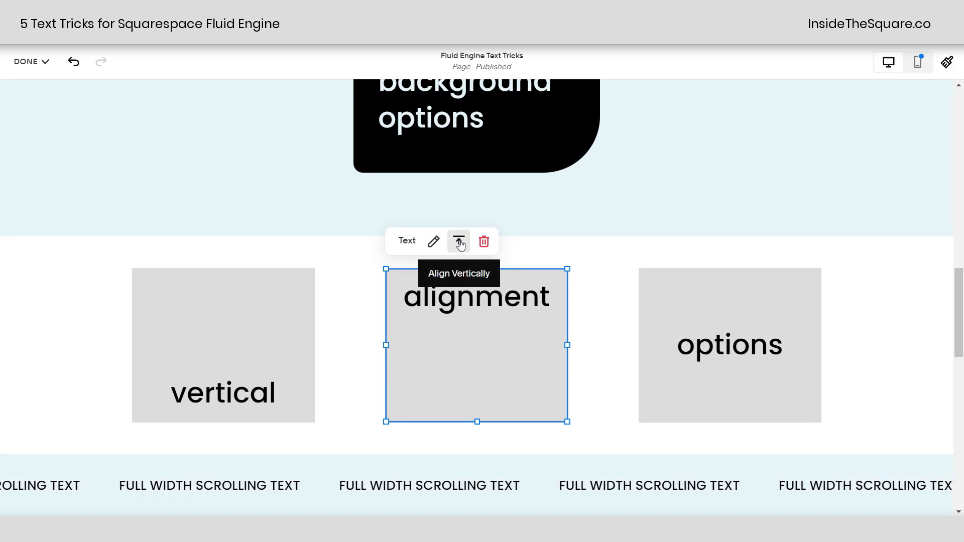
{"action": "left_click", "coordinate": [459, 243]}
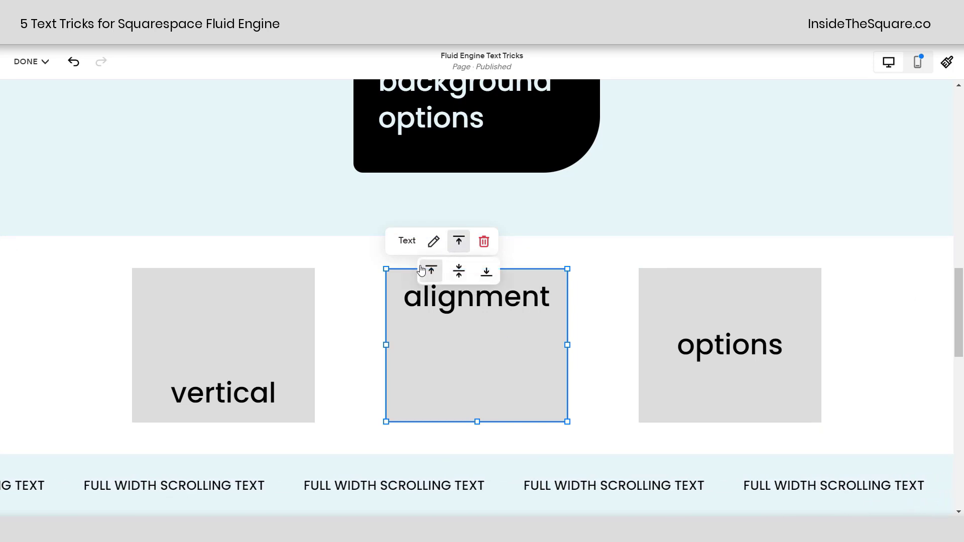
{"action": "key", "text": "Escape"}
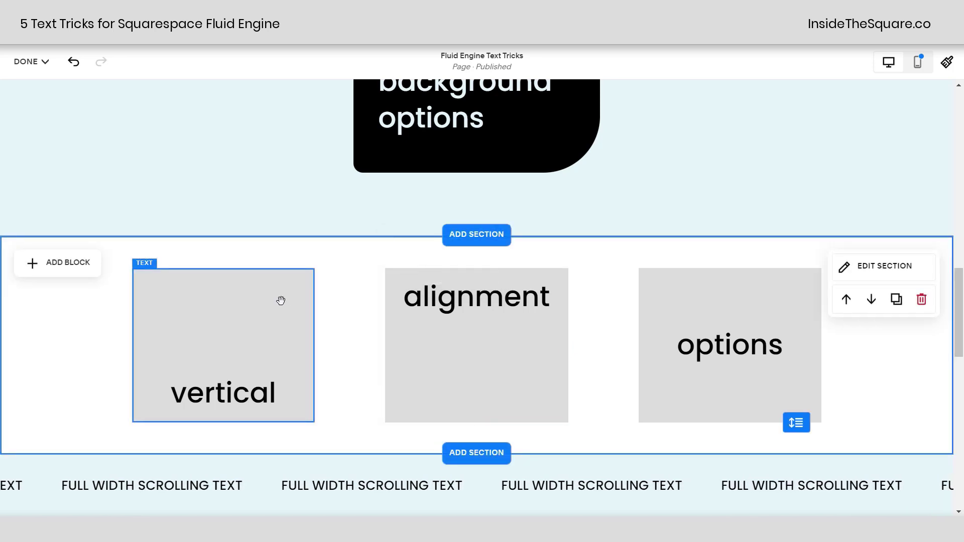
{"action": "left_click", "coordinate": [260, 298]}
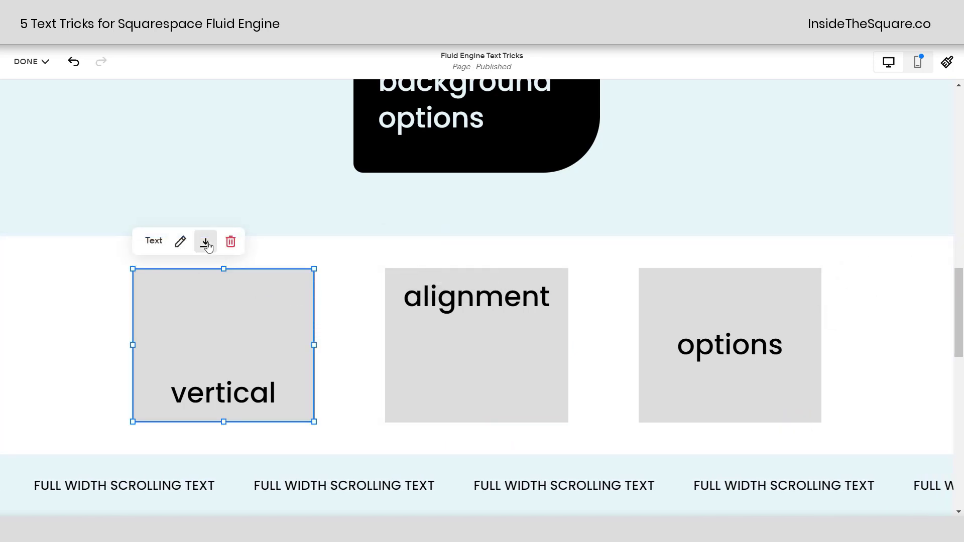
{"action": "key", "text": "Escape"}
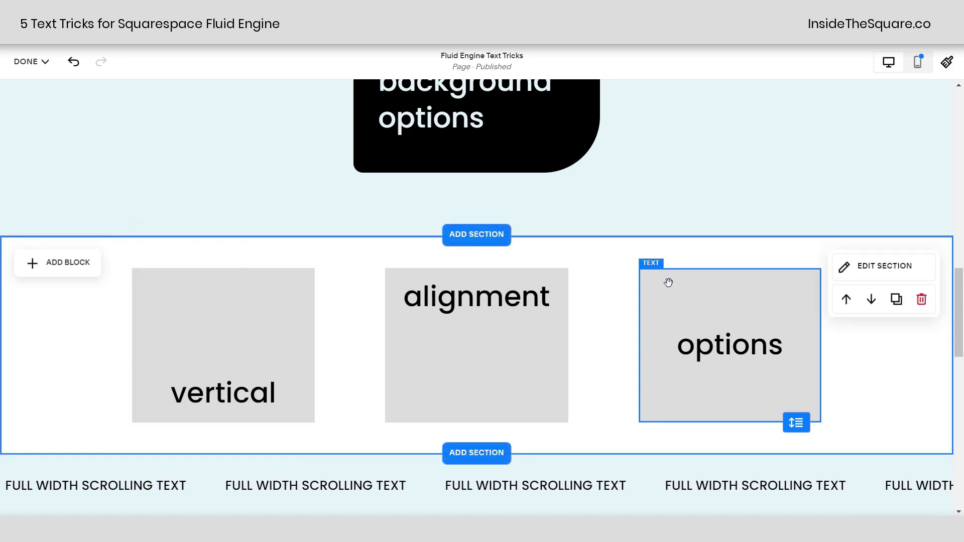
{"action": "left_click", "coordinate": [719, 285]}
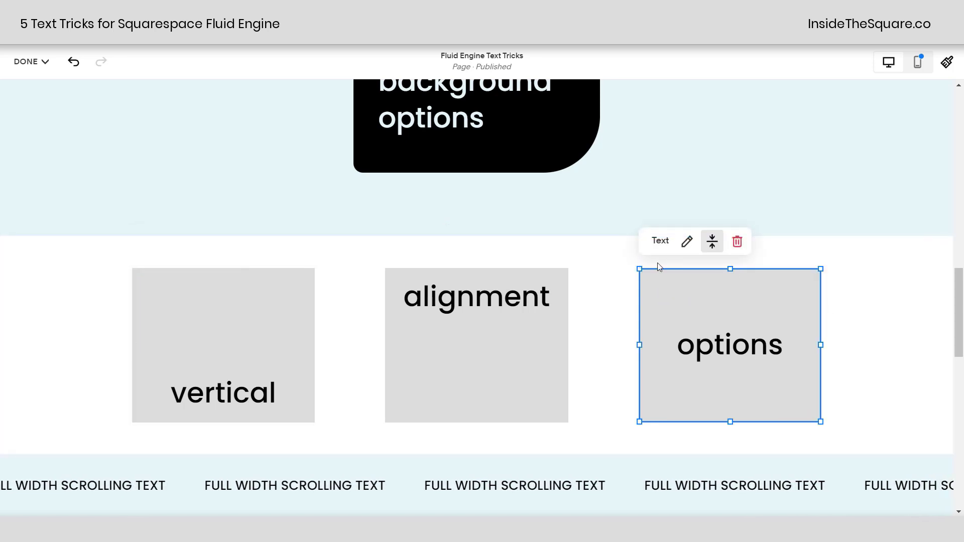
{"action": "key", "text": "Escape"}
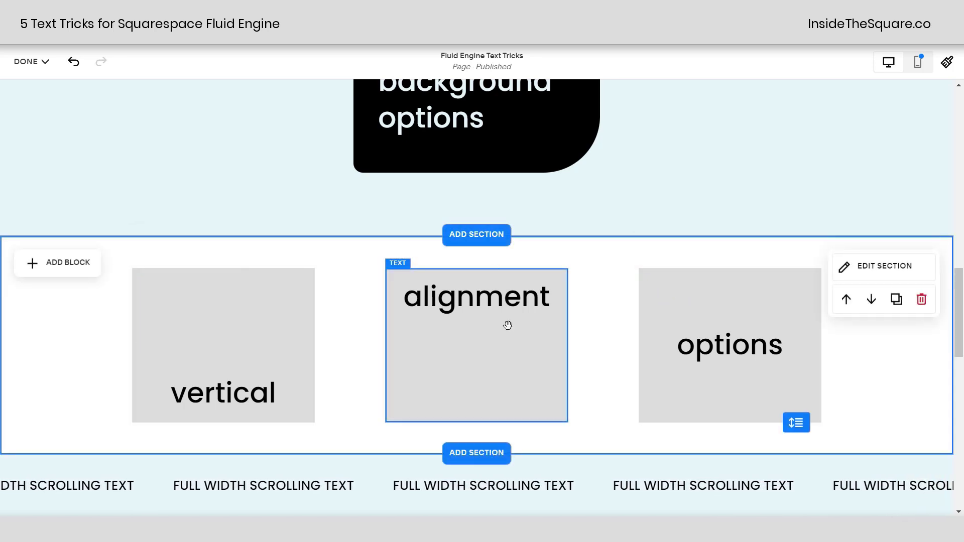
{"action": "left_click", "coordinate": [506, 319]}
{"action": "left_click", "coordinate": [461, 243]}
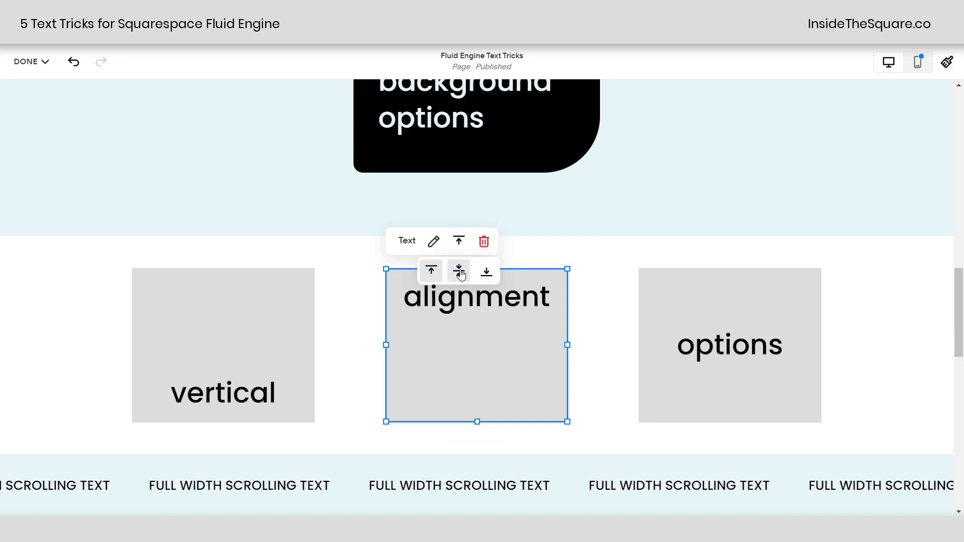
{"action": "left_click", "coordinate": [460, 274]}
{"action": "key", "text": "Escape"}
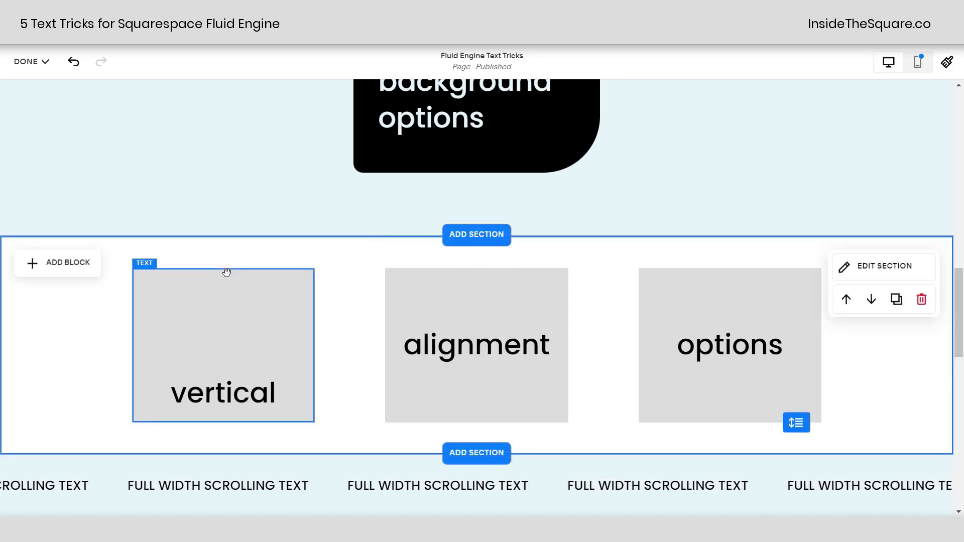
- Align 'vertical' to the top of its box and 'options' to the bottom
{"action": "left_click", "coordinate": [227, 272]}
{"action": "left_click", "coordinate": [205, 242]}
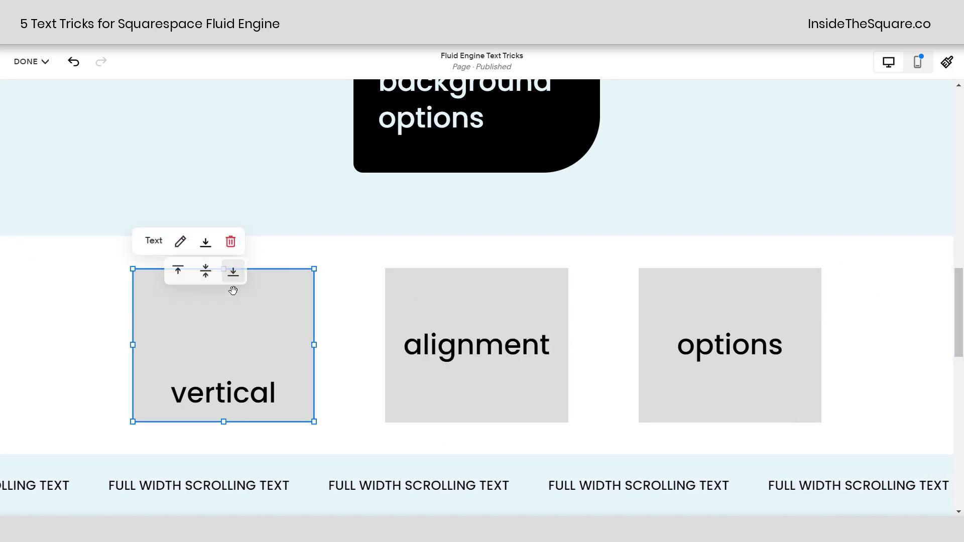
{"action": "left_click", "coordinate": [206, 271]}
{"action": "left_click", "coordinate": [883, 363]}
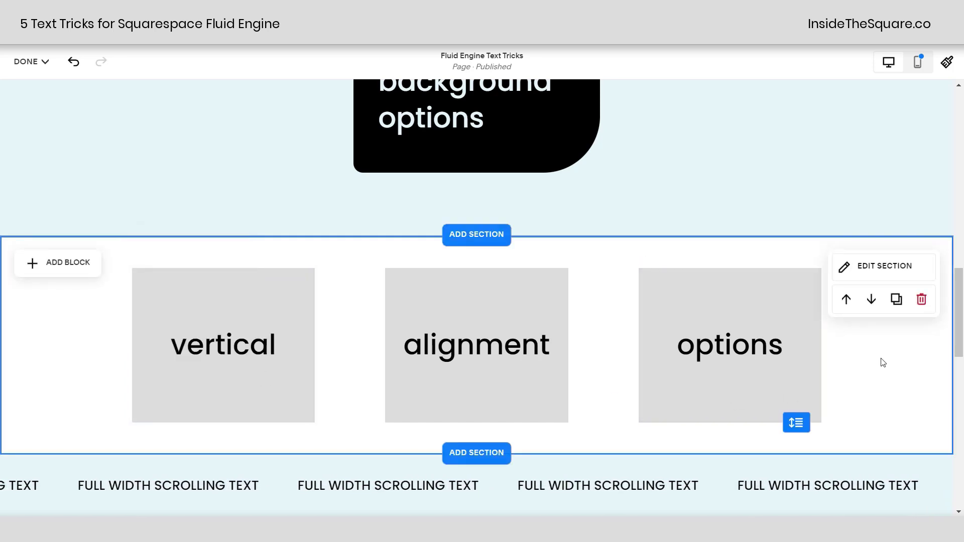
{"action": "left_click", "coordinate": [192, 323]}
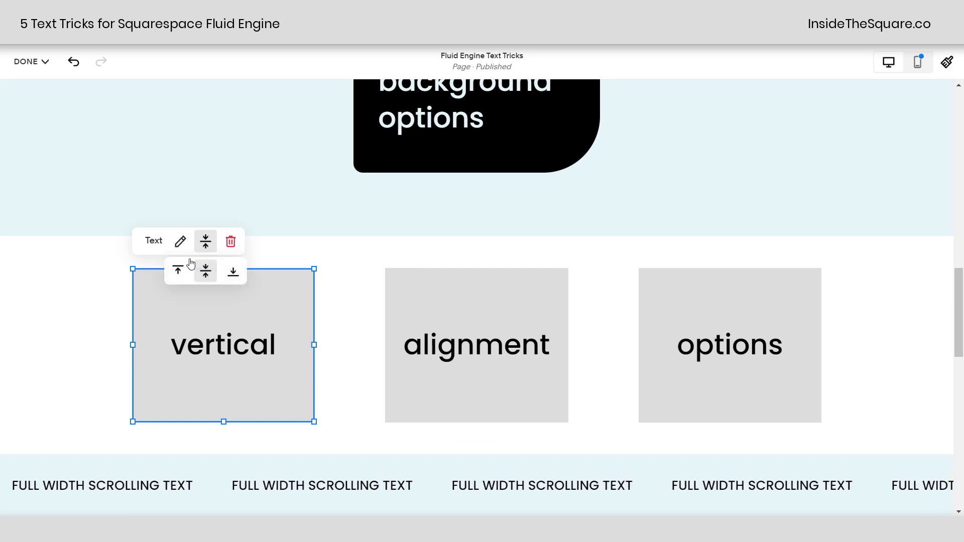
{"action": "left_click", "coordinate": [179, 273]}
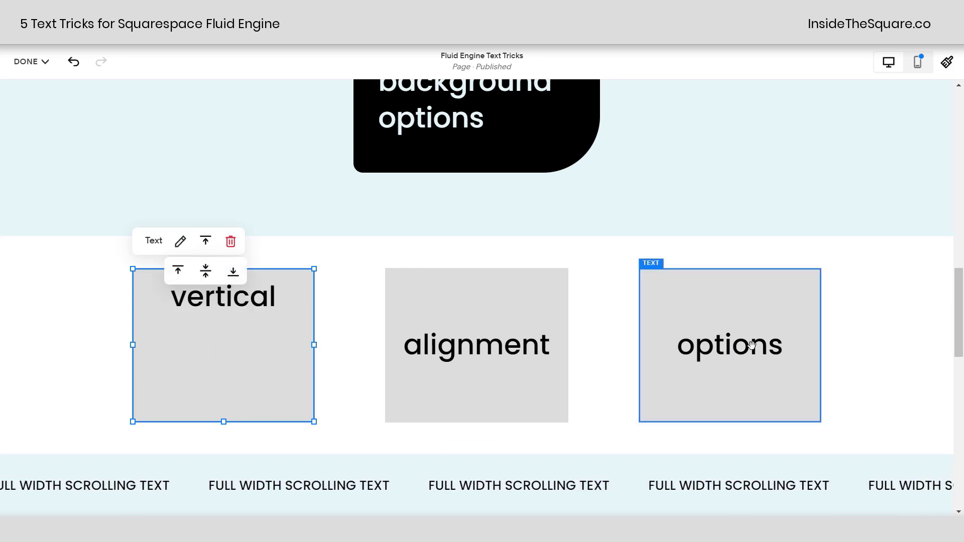
{"action": "key", "text": "Escape"}
{"action": "left_click", "coordinate": [748, 320]}
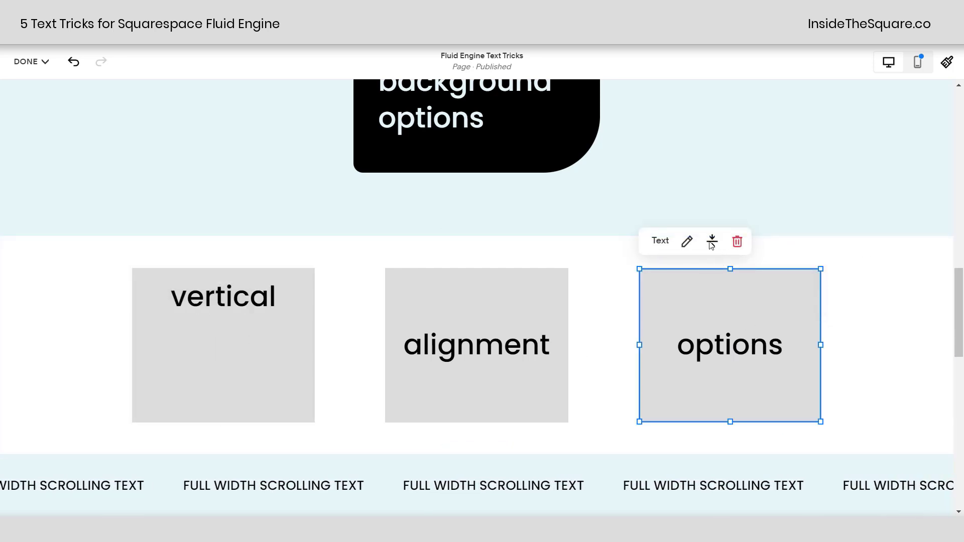
{"action": "left_click", "coordinate": [736, 283]}
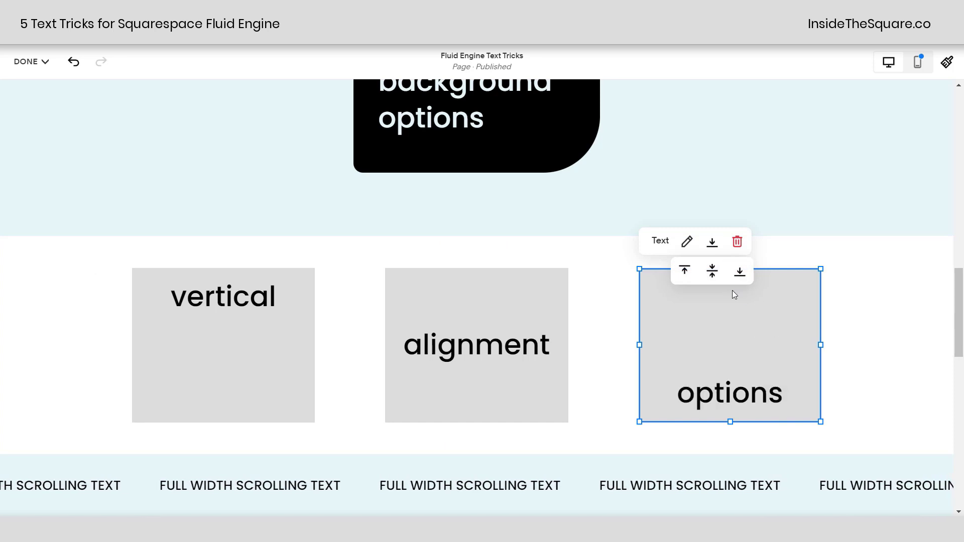
- Add a blank section below the full-width scrolling text strip
{"action": "key", "text": "Escape"}
{"action": "scroll", "coordinate": [839, 355], "scroll_direction": "down", "scroll_amount": 4}
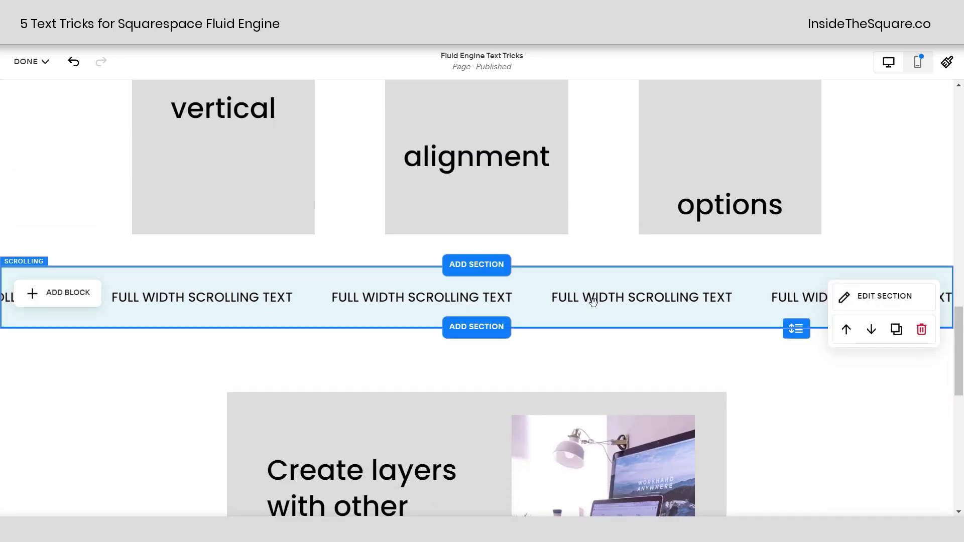
{"action": "left_click", "coordinate": [699, 295]}
{"action": "key", "text": "Escape"}
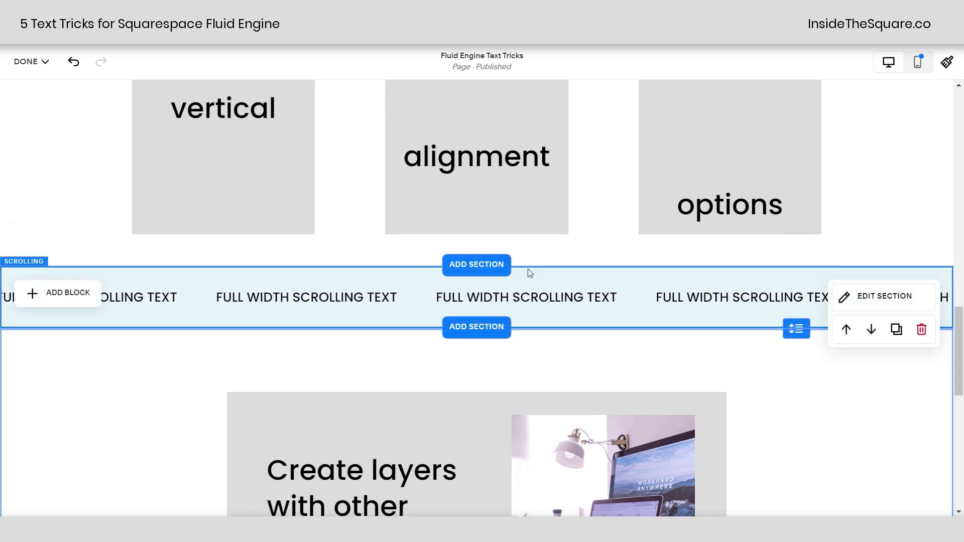
{"action": "left_click", "coordinate": [487, 334]}
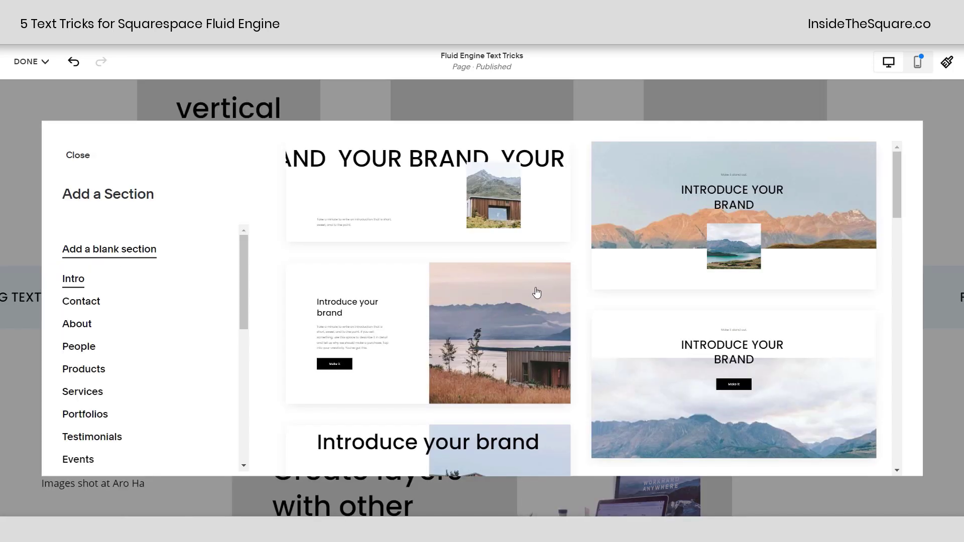
{"action": "left_click", "coordinate": [536, 289]}
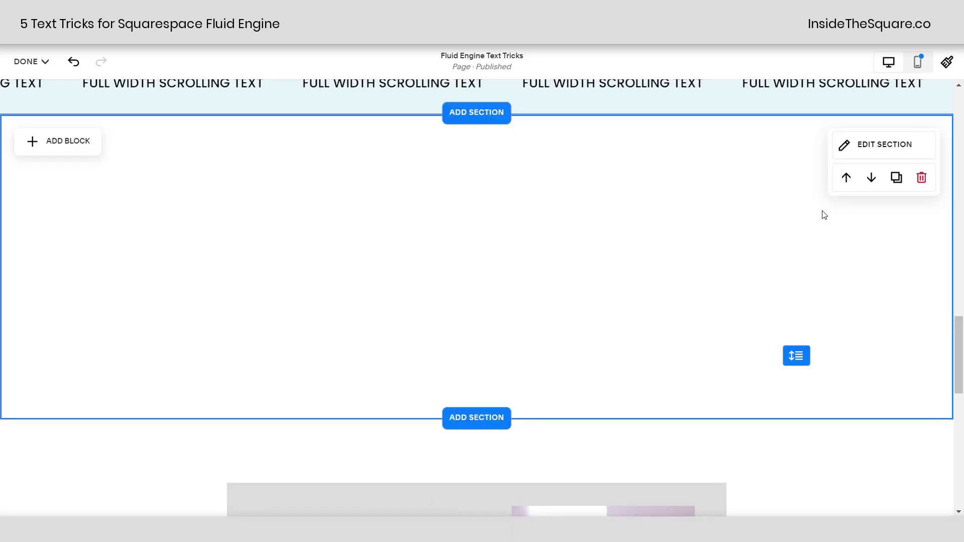
- Give the new section the black Darkest 1 colour theme
{"action": "left_click", "coordinate": [868, 151]}
{"action": "left_click", "coordinate": [886, 146]}
{"action": "scroll", "coordinate": [838, 342], "scroll_direction": "down", "scroll_amount": 3}
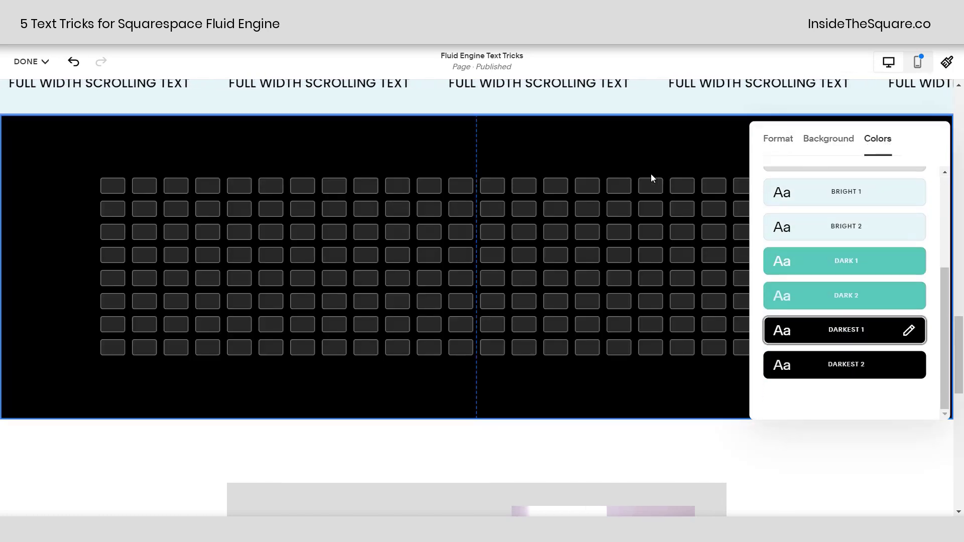
{"action": "left_click", "coordinate": [323, 170]}
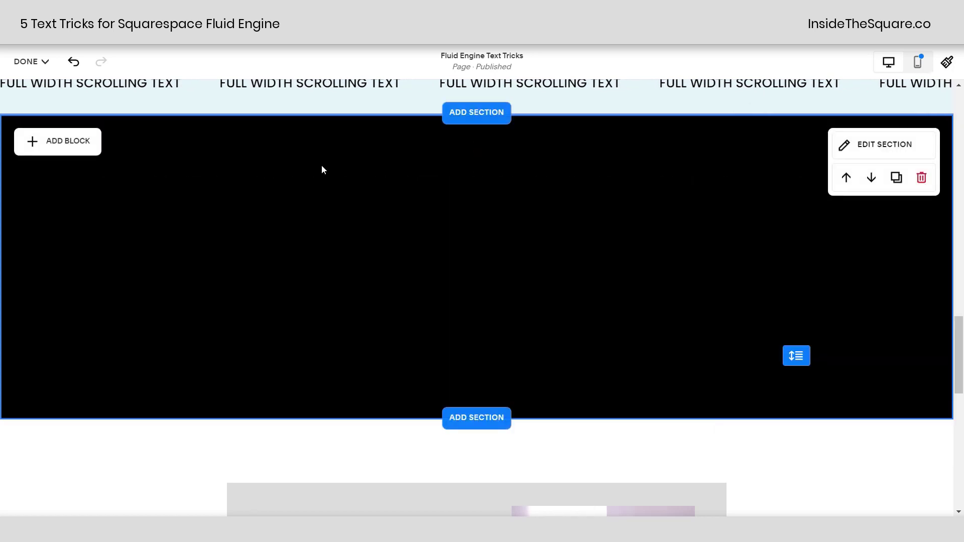
{"action": "left_click", "coordinate": [490, 232]}
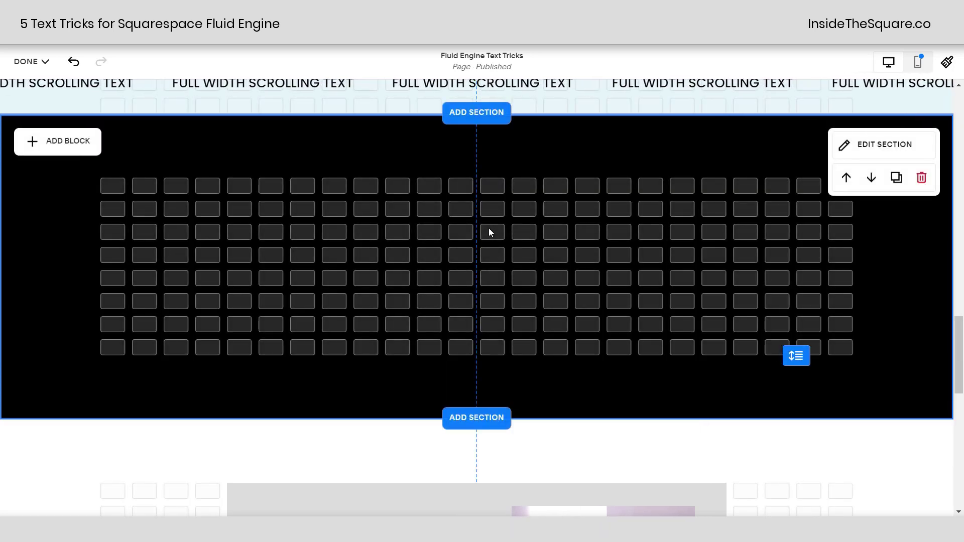
- Add a Scrolling block reading 'Dream it' to the black section
{"action": "left_click", "coordinate": [65, 146]}
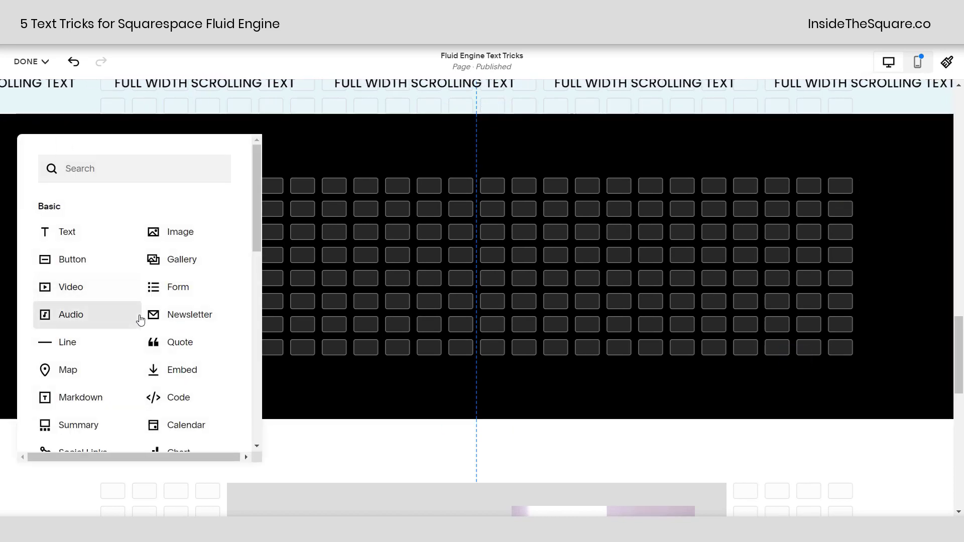
{"action": "scroll", "coordinate": [141, 320], "scroll_direction": "down", "scroll_amount": 1}
{"action": "scroll", "coordinate": [141, 320], "scroll_direction": "down", "scroll_amount": 2}
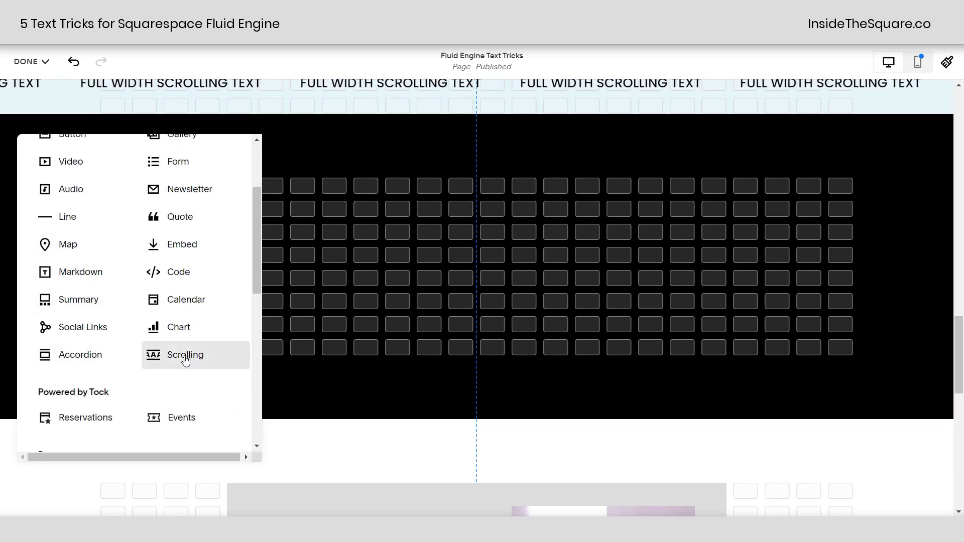
{"action": "left_click", "coordinate": [185, 358]}
{"action": "left_click", "coordinate": [427, 197]}
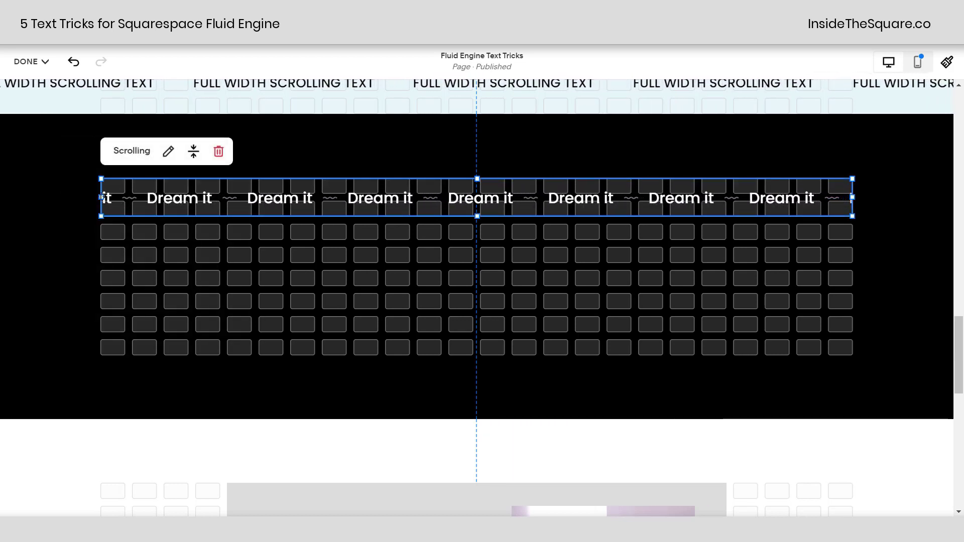
{"action": "key", "text": "Escape"}
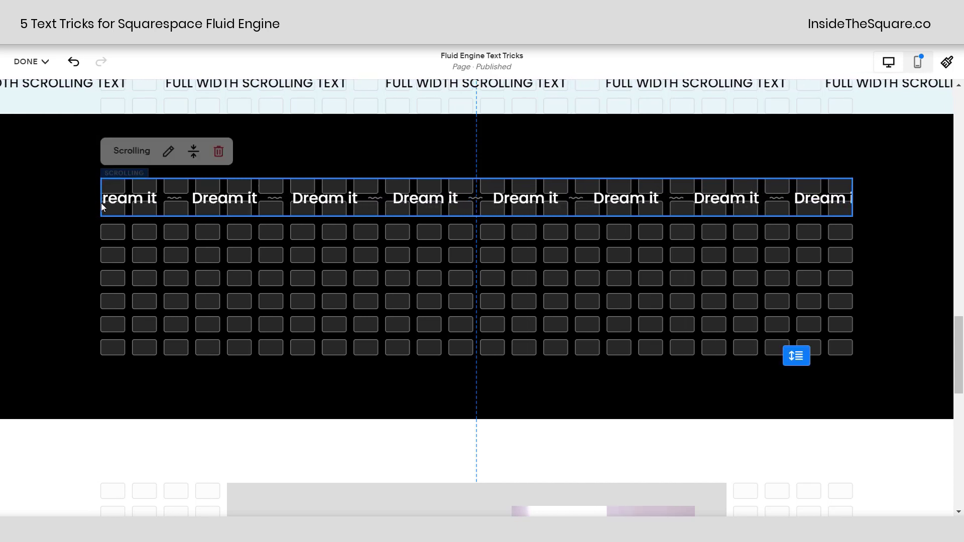
- Stretch the 'Dream it' scrolling block out to the left and right page edges
{"action": "left_click", "coordinate": [102, 197]}
{"action": "left_click_drag", "start_coordinate": [101, 197], "coordinate": [2, 196]}
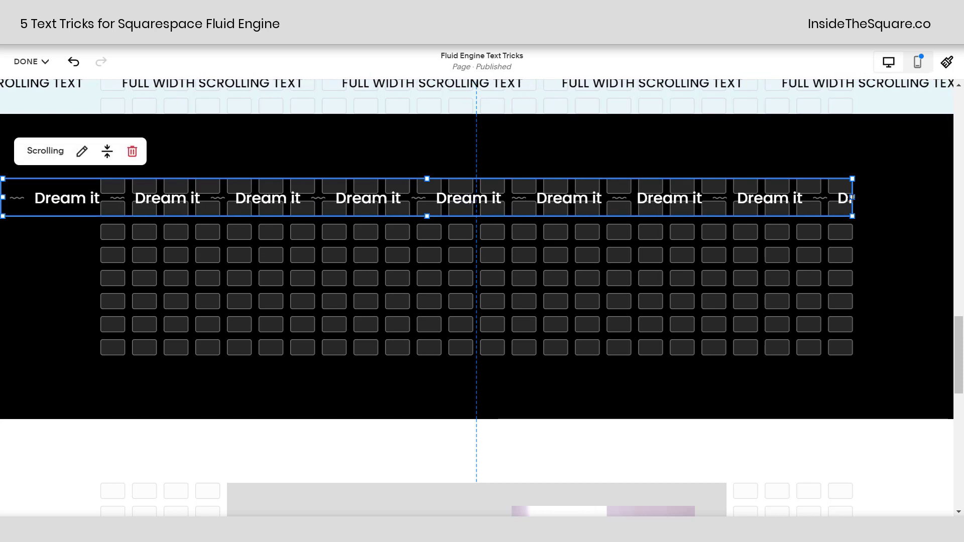
{"action": "left_click_drag", "start_coordinate": [954, 211], "coordinate": [951, 211]}
{"action": "scroll", "coordinate": [664, 146], "scroll_direction": "up", "scroll_amount": 1}
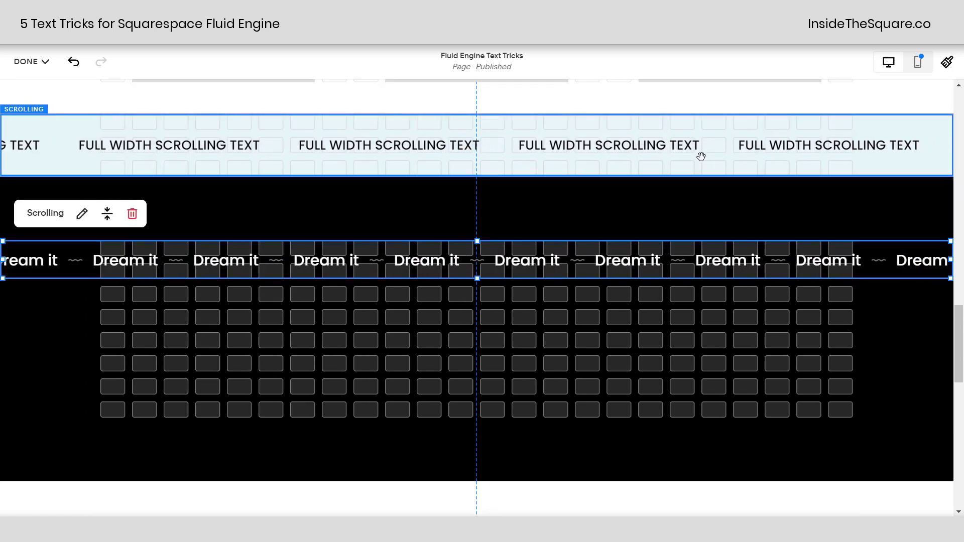
{"action": "scroll", "coordinate": [666, 286], "scroll_direction": "down", "scroll_amount": 1}
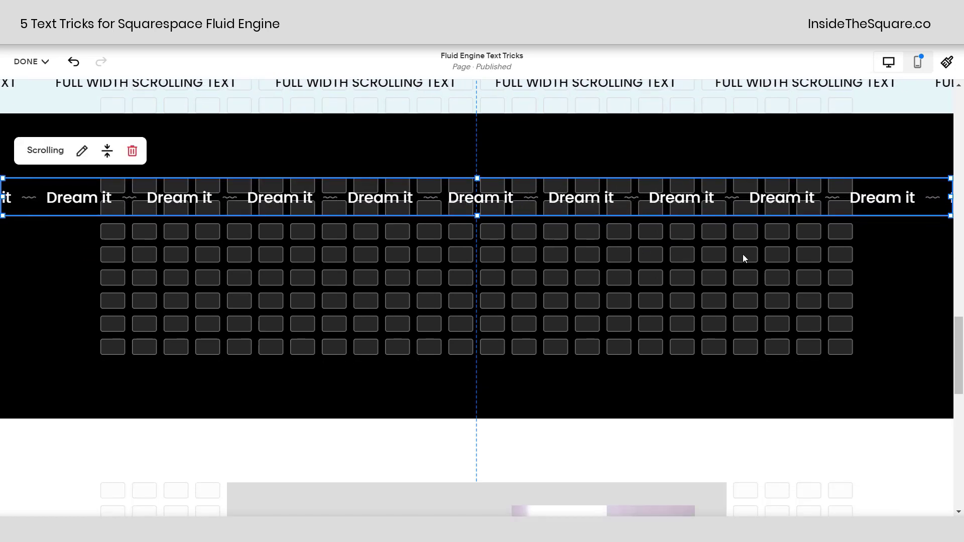
{"action": "scroll", "coordinate": [728, 241], "scroll_direction": "up", "scroll_amount": 1}
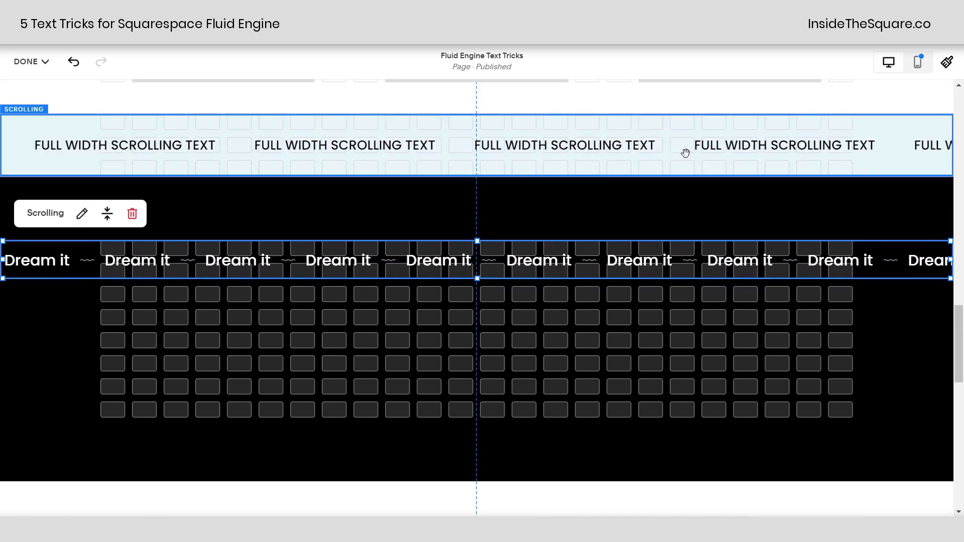
- Turn off Fill Screen for the black section and reduce its row count to 3
{"action": "left_click", "coordinate": [734, 325]}
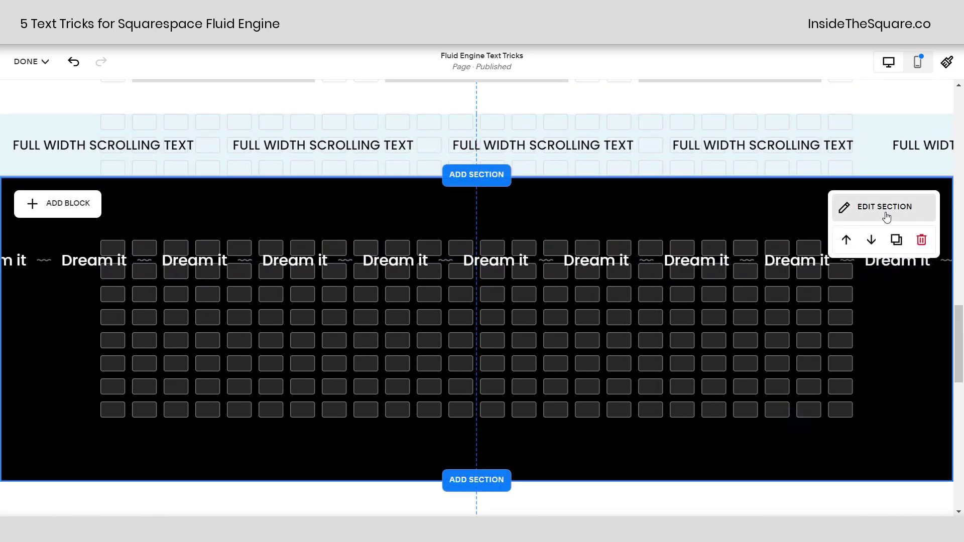
{"action": "left_click", "coordinate": [886, 217]}
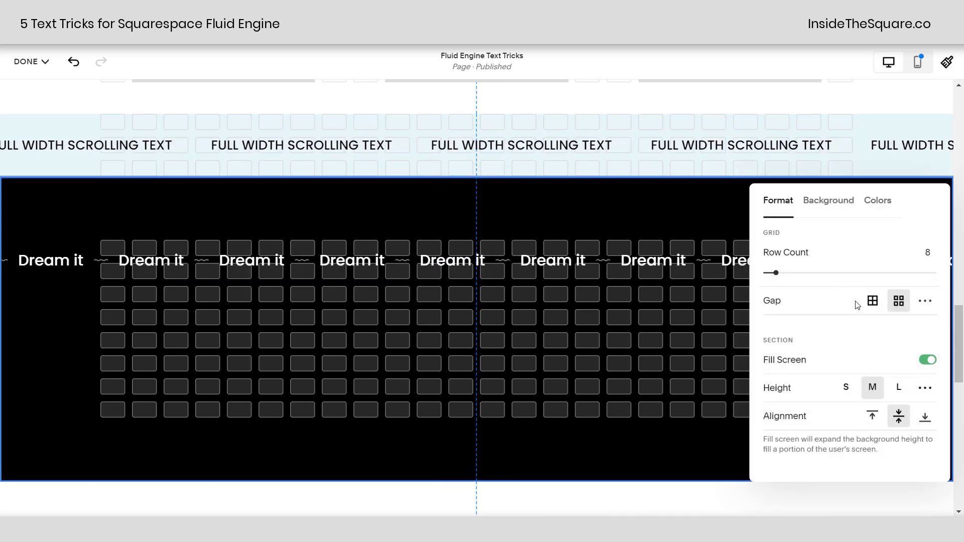
{"action": "left_click", "coordinate": [927, 359]}
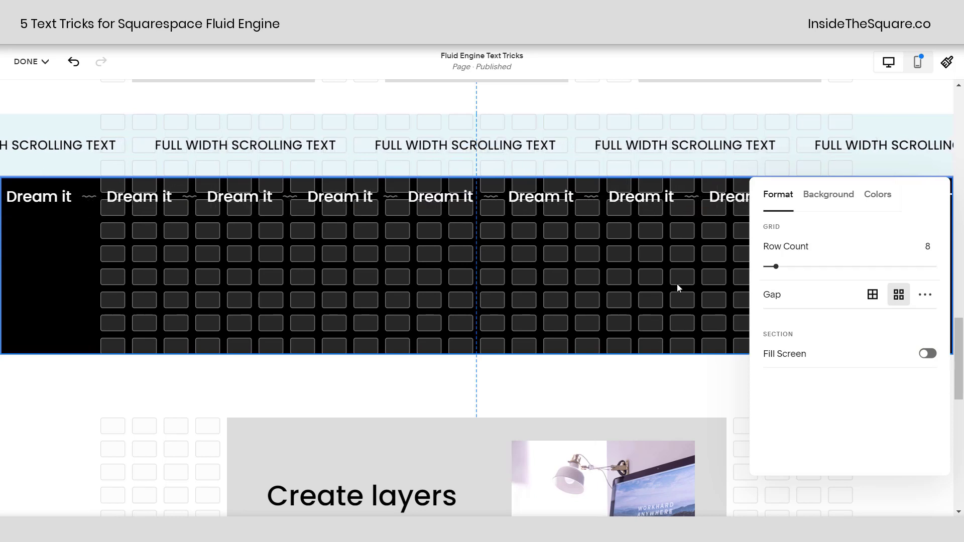
{"action": "left_click_drag", "start_coordinate": [775, 267], "coordinate": [767, 266]}
- Drag the 'Dream it' marquee's bottom edge down to fill the slim strip's height
{"action": "left_click", "coordinate": [675, 201]}
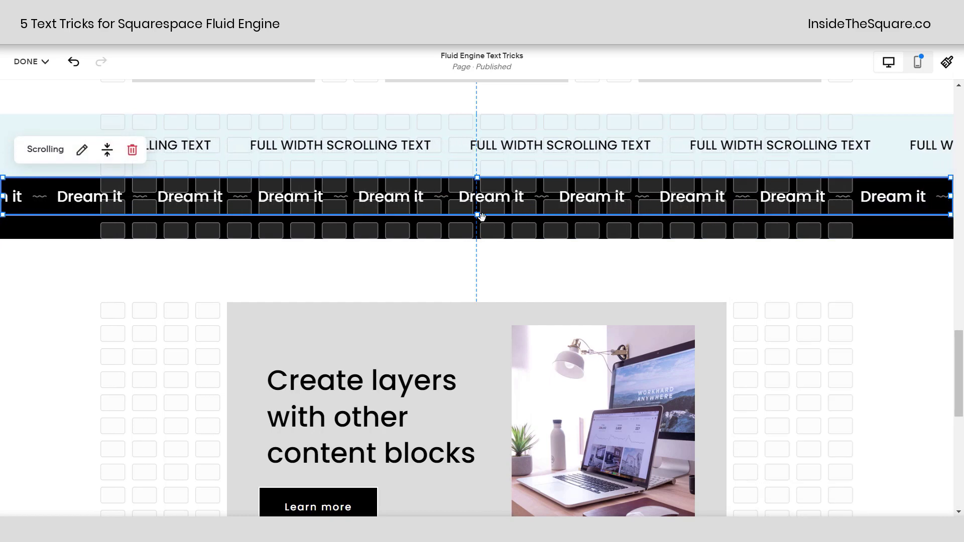
{"action": "left_click_drag", "start_coordinate": [476, 215], "coordinate": [484, 238]}
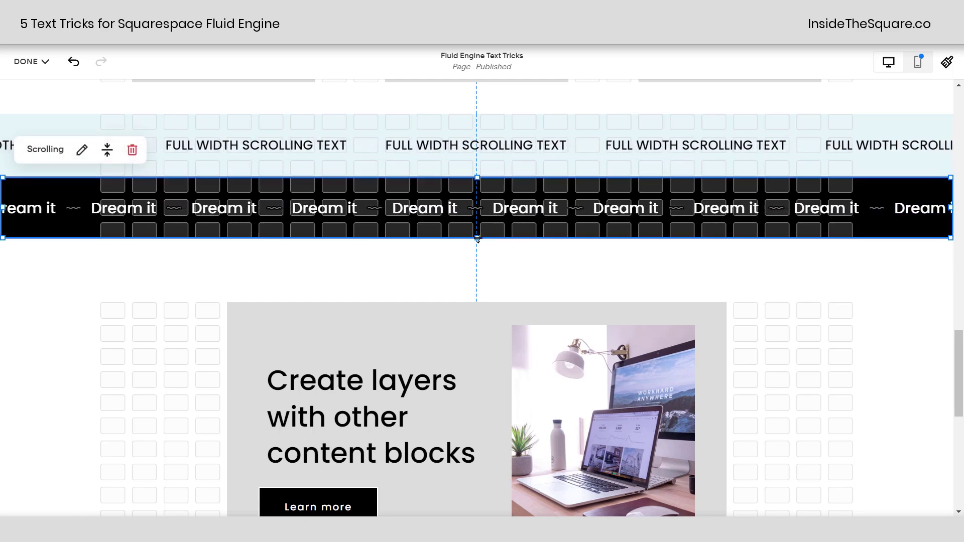
{"action": "left_click_drag", "start_coordinate": [477, 239], "coordinate": [477, 237]}
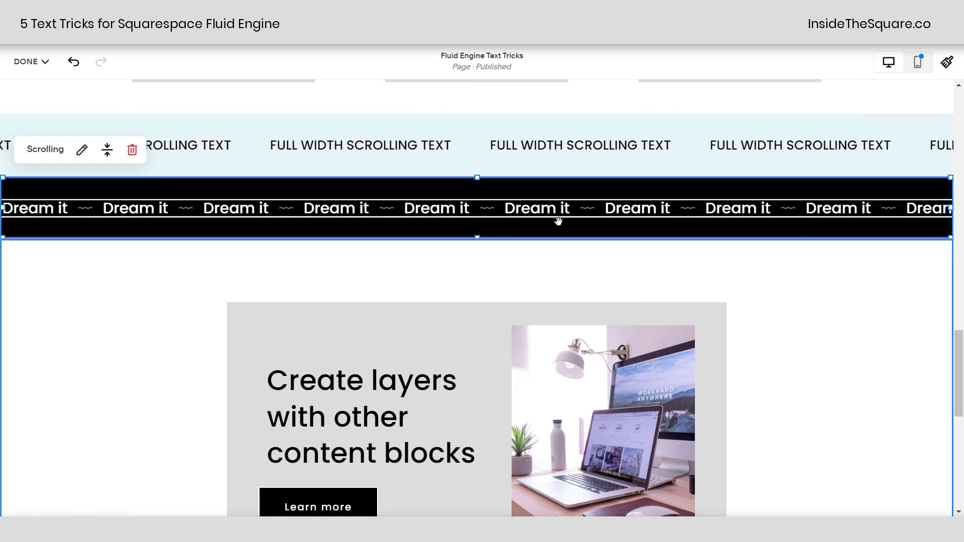
{"action": "left_click", "coordinate": [582, 245]}
- Add a blank section below the 'Create layers' section
{"action": "scroll", "coordinate": [798, 301], "scroll_direction": "down", "scroll_amount": 3}
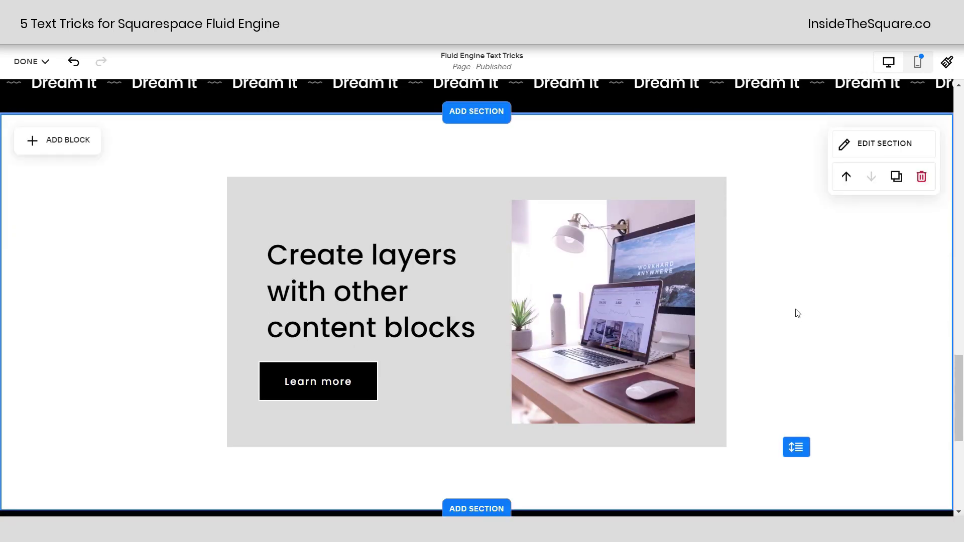
{"action": "scroll", "coordinate": [798, 313], "scroll_direction": "down", "scroll_amount": 1}
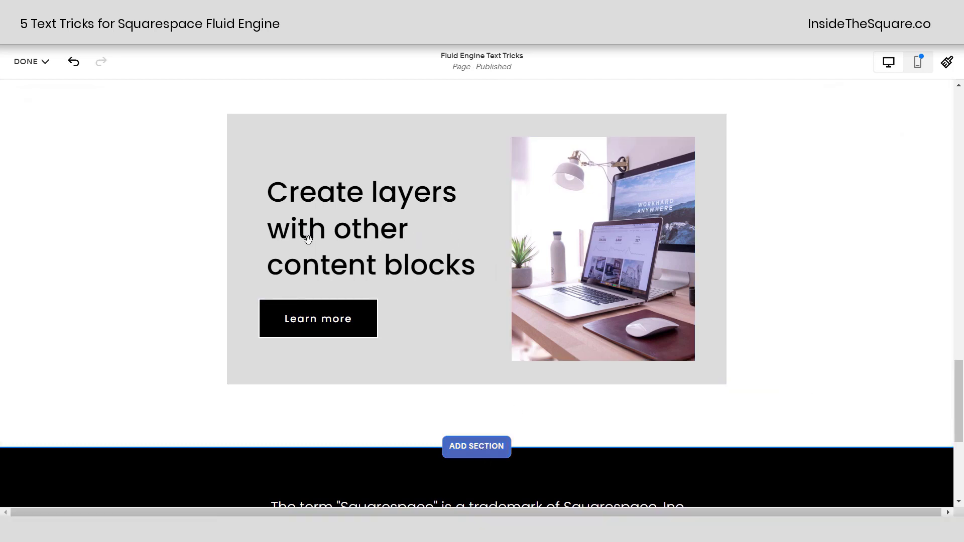
{"action": "left_click", "coordinate": [484, 445]}
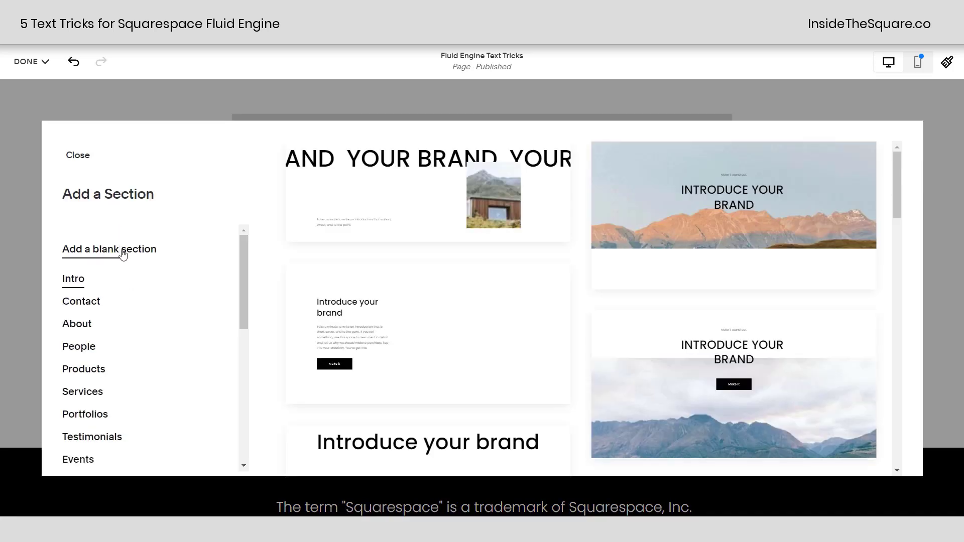
{"action": "left_click", "coordinate": [596, 326]}
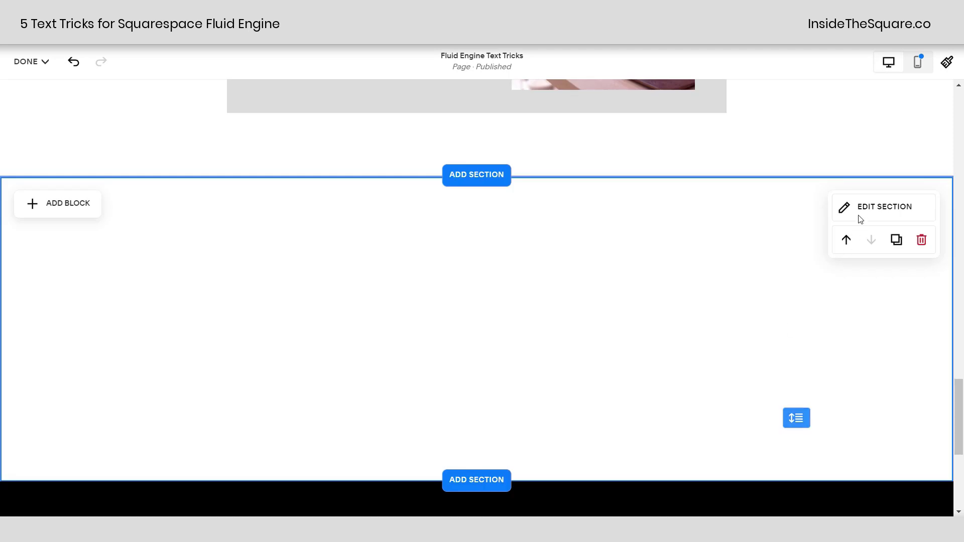
- Apply the light blue Bright 1 colour theme to the new section
{"action": "left_click", "coordinate": [861, 214]}
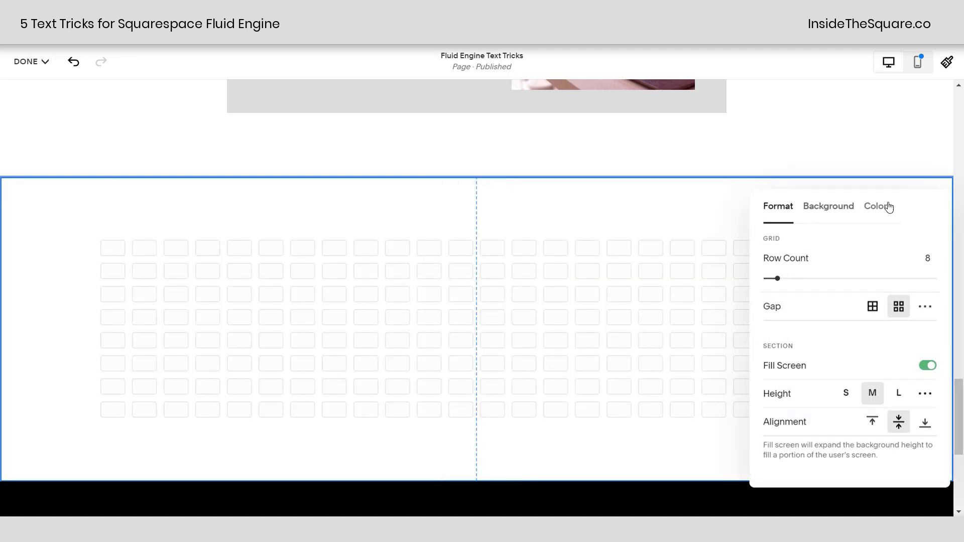
{"action": "left_click", "coordinate": [877, 203]}
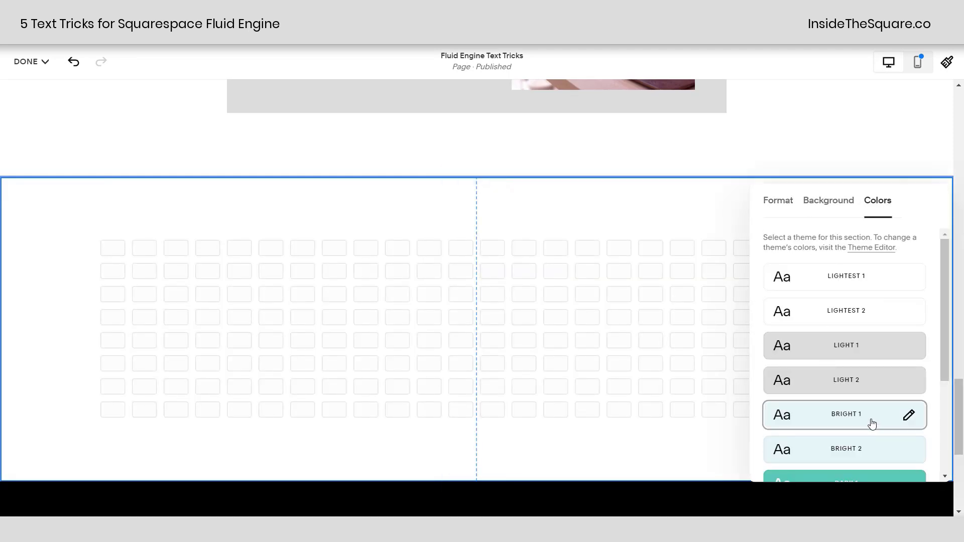
{"action": "left_click", "coordinate": [873, 418]}
{"action": "left_click", "coordinate": [357, 211]}
- Add a wide, tall Text block to the light blue section reading 'Add some custom text' in Heading 2
{"action": "left_click", "coordinate": [69, 210]}
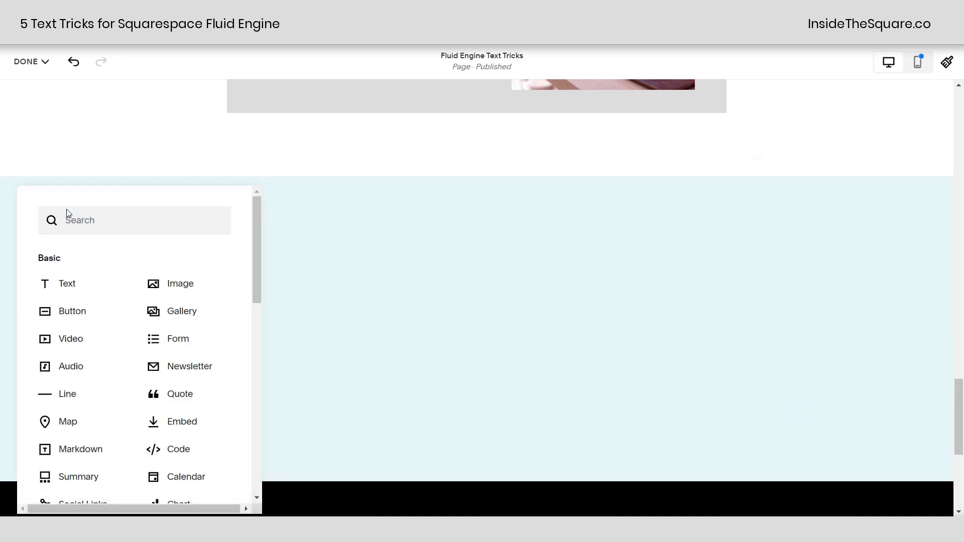
{"action": "left_click_drag", "start_coordinate": [420, 307], "coordinate": [265, 257]}
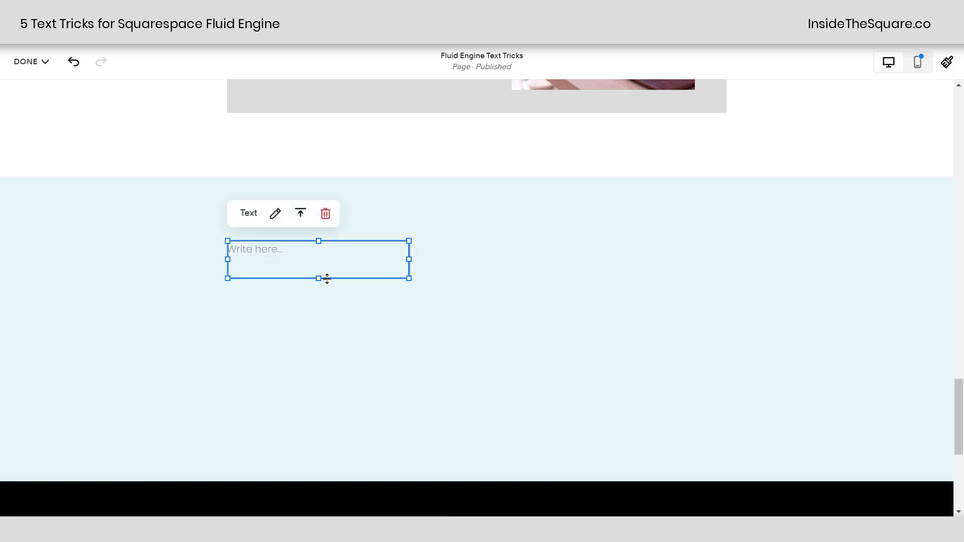
{"action": "left_click_drag", "start_coordinate": [318, 278], "coordinate": [328, 435]}
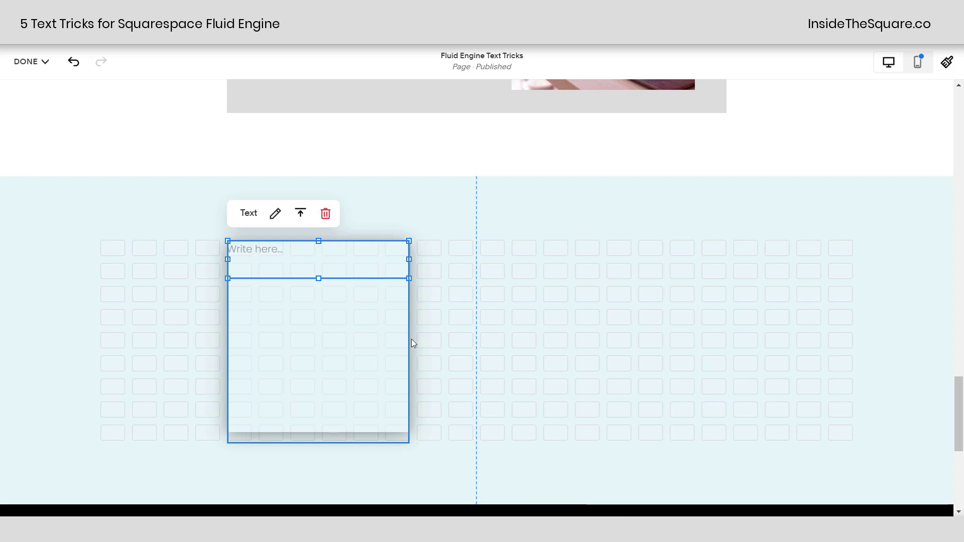
{"action": "left_click_drag", "start_coordinate": [409, 332], "coordinate": [675, 316]}
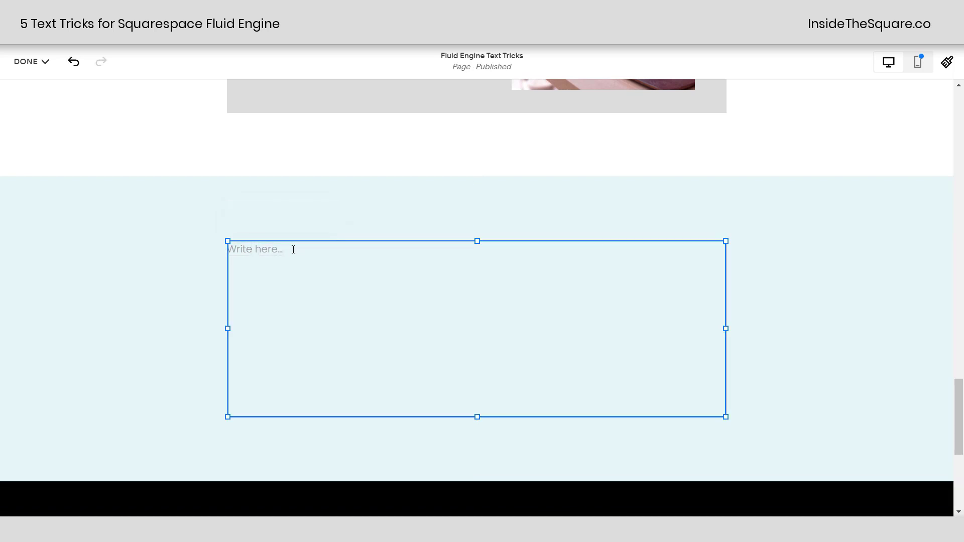
{"action": "left_click", "coordinate": [293, 250]}
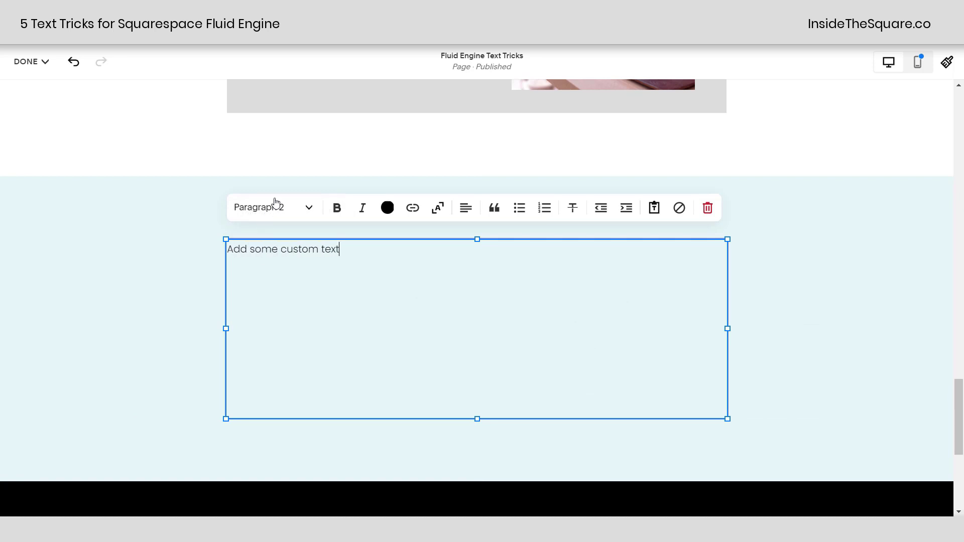
{"action": "left_click", "coordinate": [280, 217]}
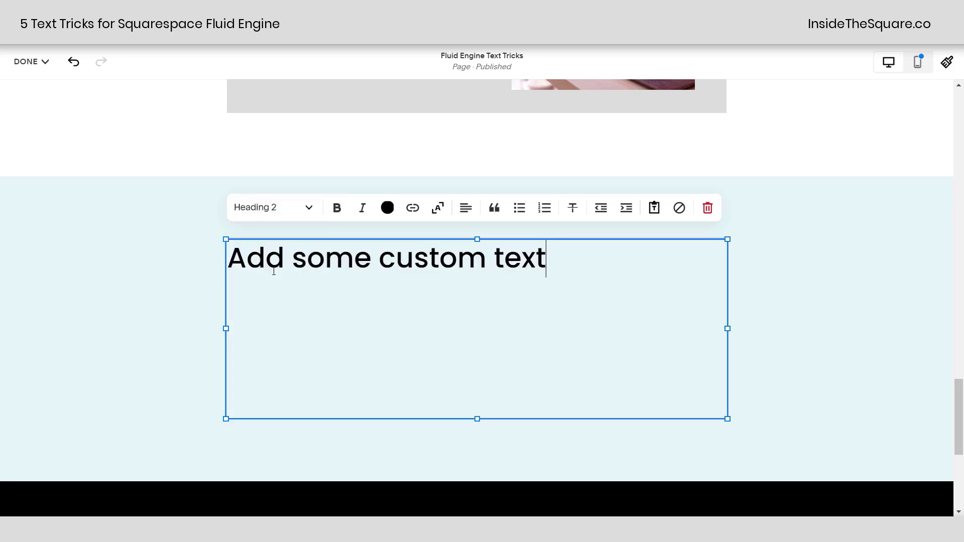
- Turn on a background for the 'Add some custom text' block so the heading sits in medium padding
{"action": "left_click", "coordinate": [757, 306]}
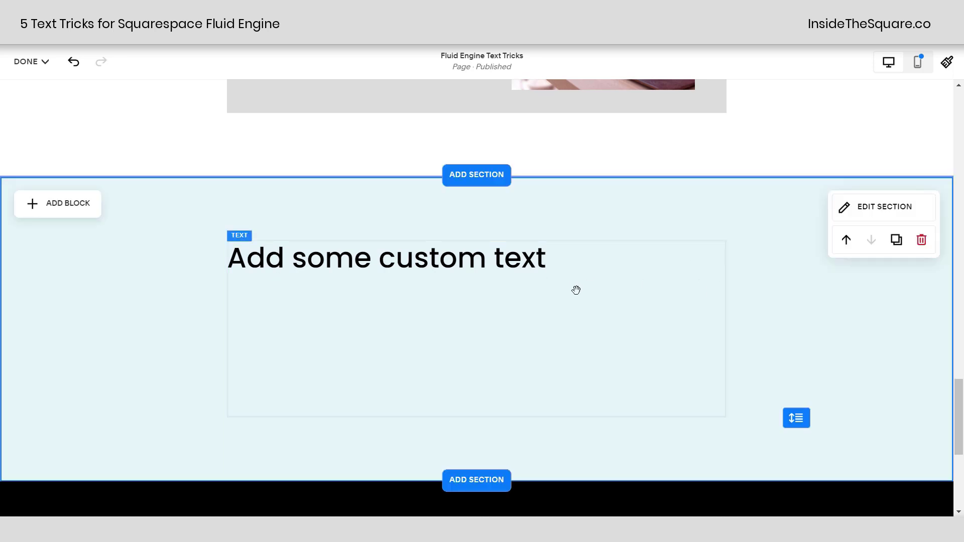
{"action": "left_click", "coordinate": [577, 286]}
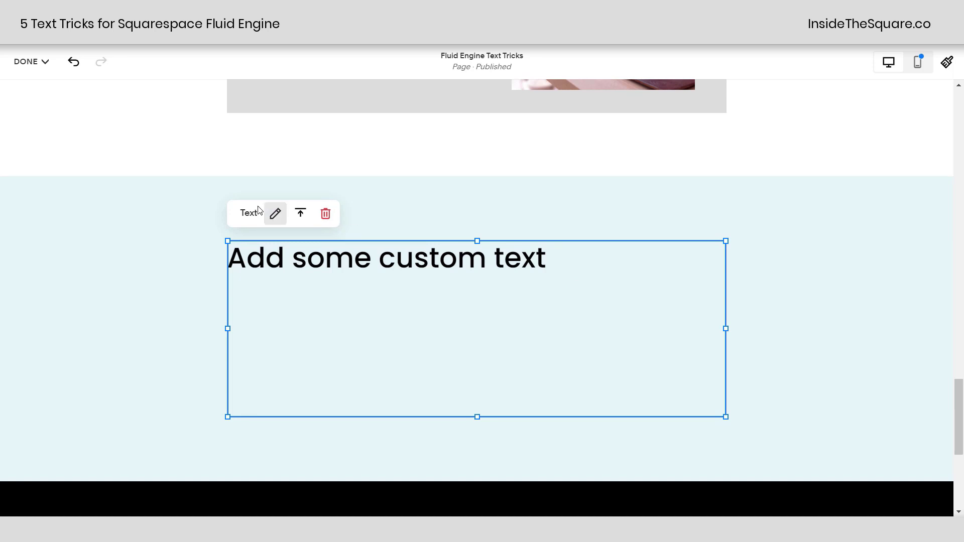
{"action": "left_click", "coordinate": [324, 310]}
{"action": "left_click", "coordinate": [833, 271]}
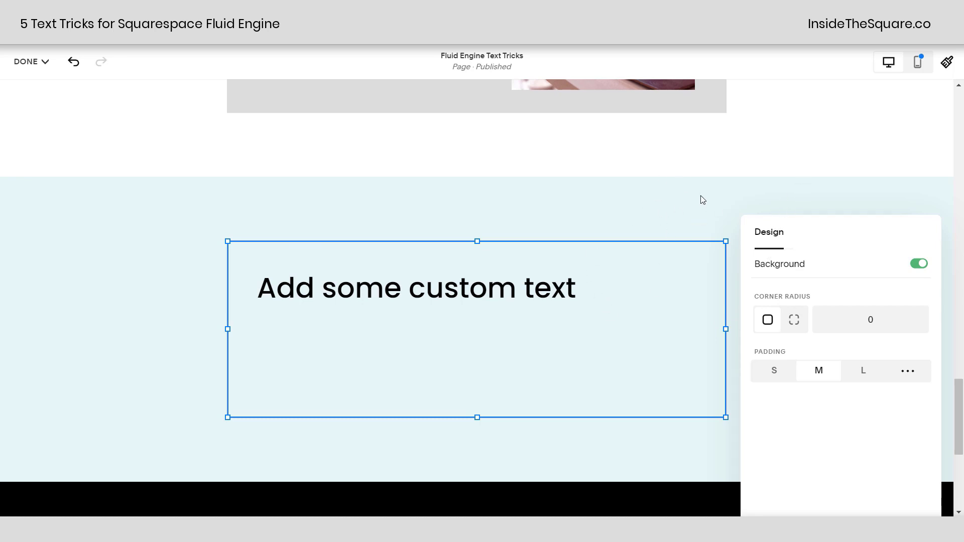
{"action": "left_click", "coordinate": [674, 201]}
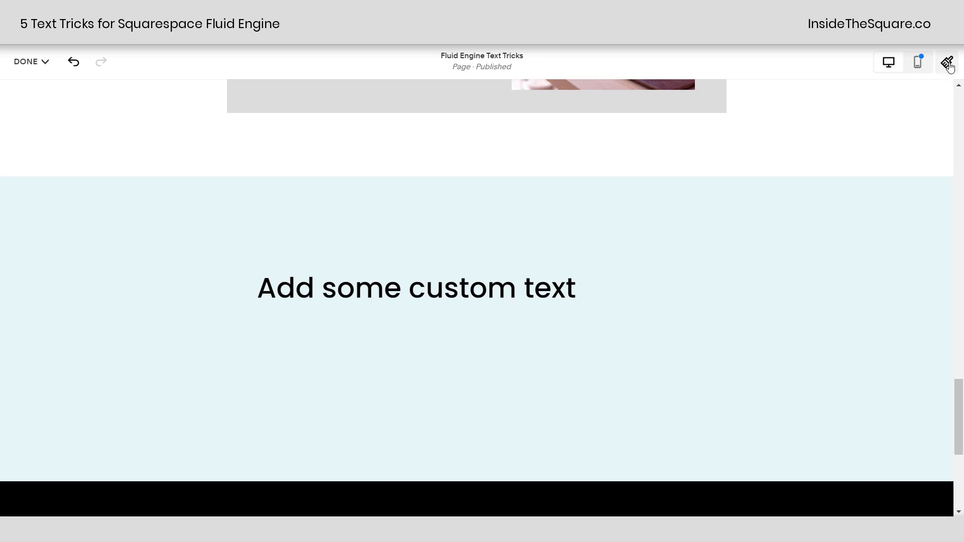
- Set the Bright 1 theme's text block background colour to black
{"action": "left_click", "coordinate": [949, 64]}
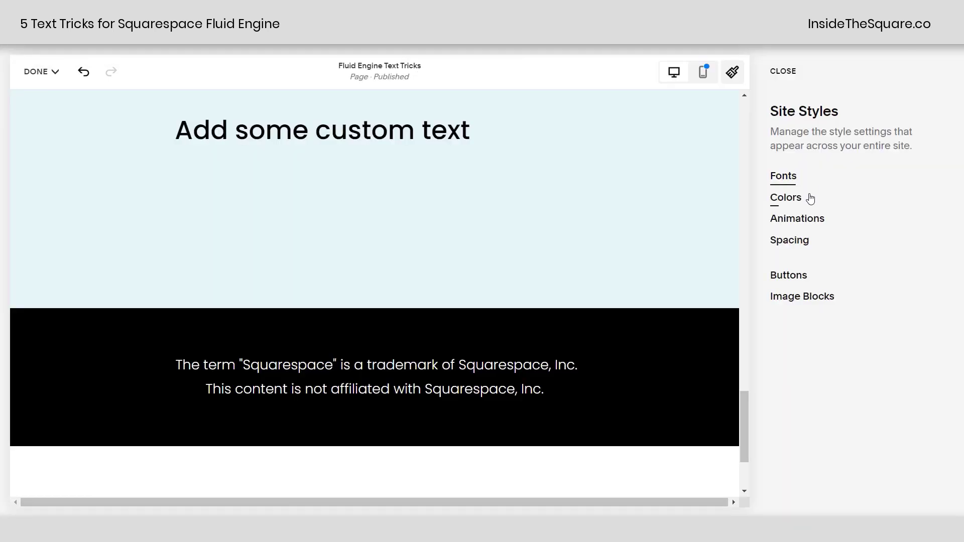
{"action": "left_click", "coordinate": [803, 204]}
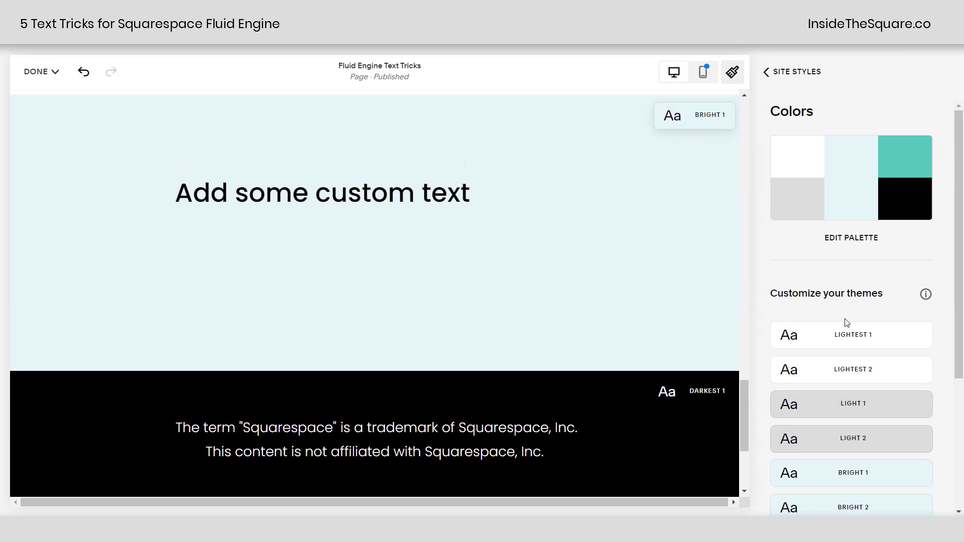
{"action": "scroll", "coordinate": [850, 327], "scroll_direction": "down", "scroll_amount": 3}
{"action": "left_click", "coordinate": [917, 350]}
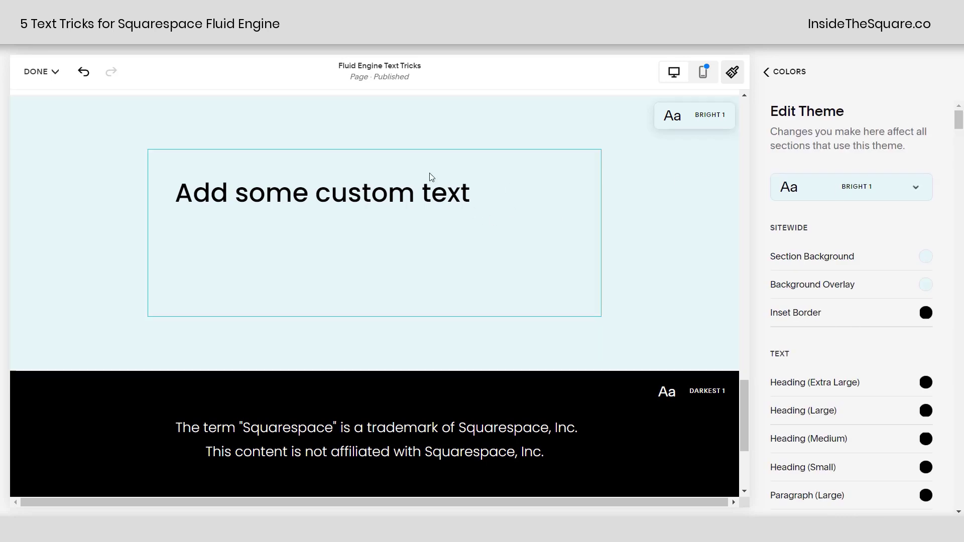
{"action": "left_click", "coordinate": [543, 237]}
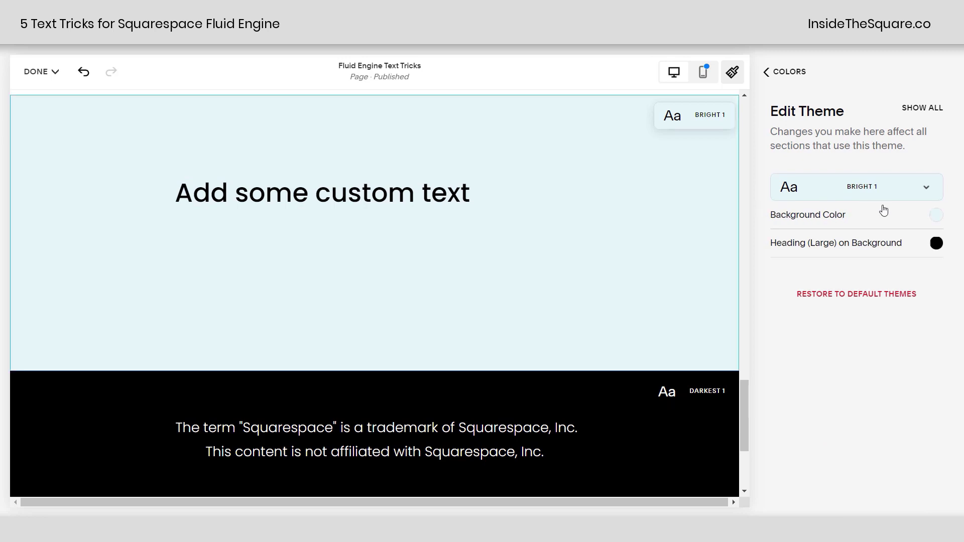
{"action": "left_click", "coordinate": [937, 215]}
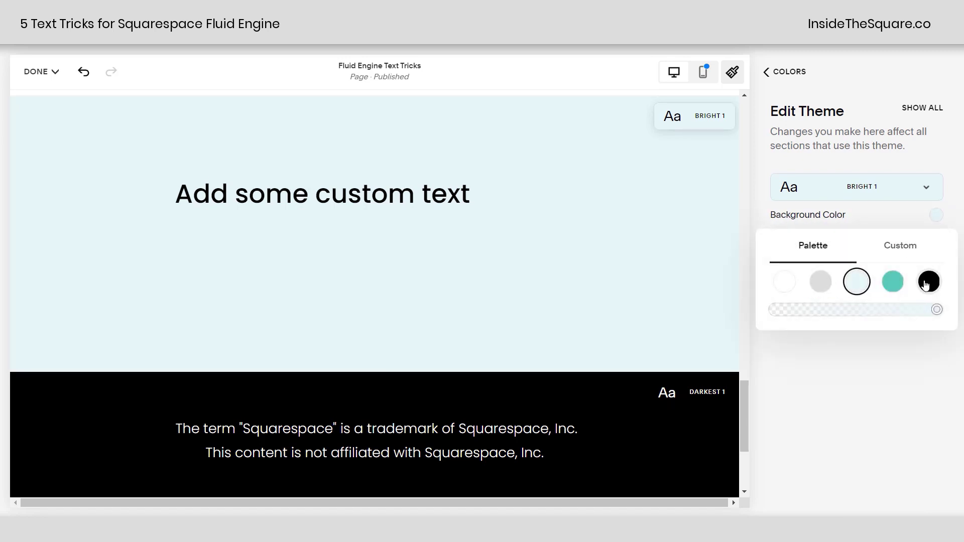
{"action": "left_click", "coordinate": [928, 282]}
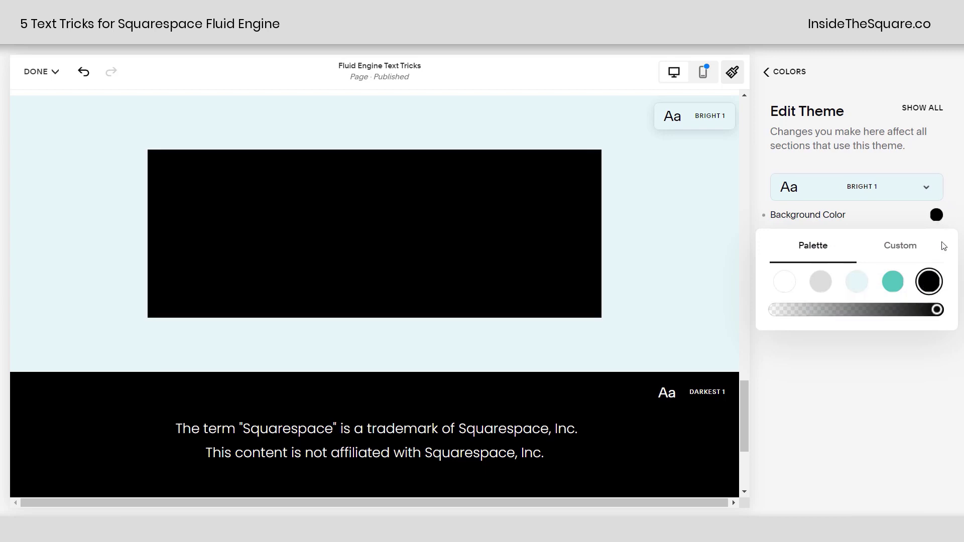
- Make Bright 1's large heading colour on the background white
{"action": "left_click", "coordinate": [937, 242]}
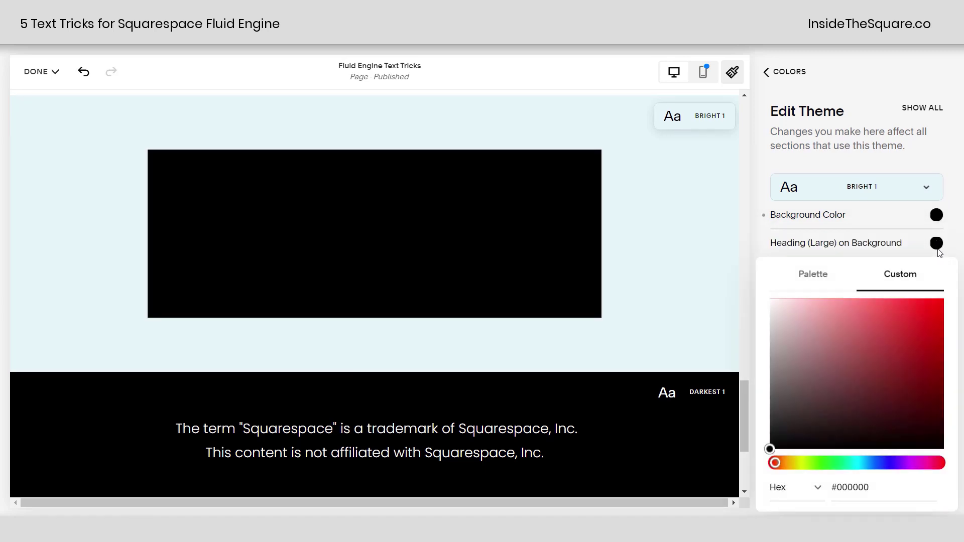
{"action": "left_click", "coordinate": [822, 275]}
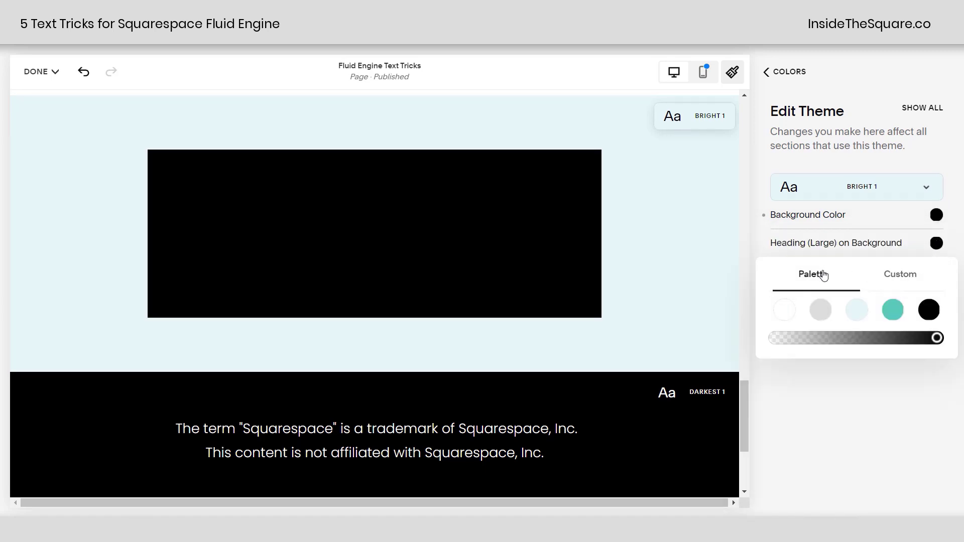
{"action": "left_click", "coordinate": [786, 317]}
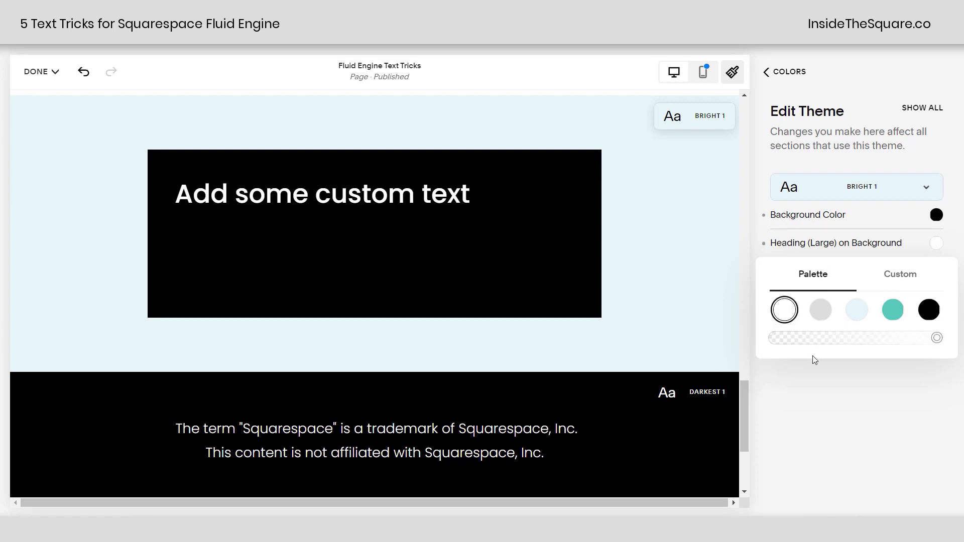
{"action": "left_click", "coordinate": [702, 222]}
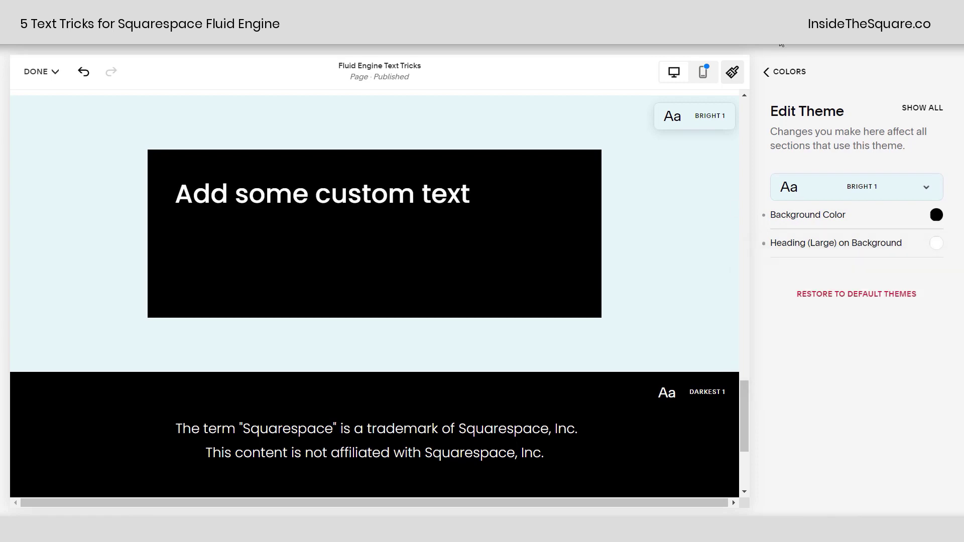
{"action": "left_click", "coordinate": [765, 71]}
{"action": "left_click", "coordinate": [776, 71]}
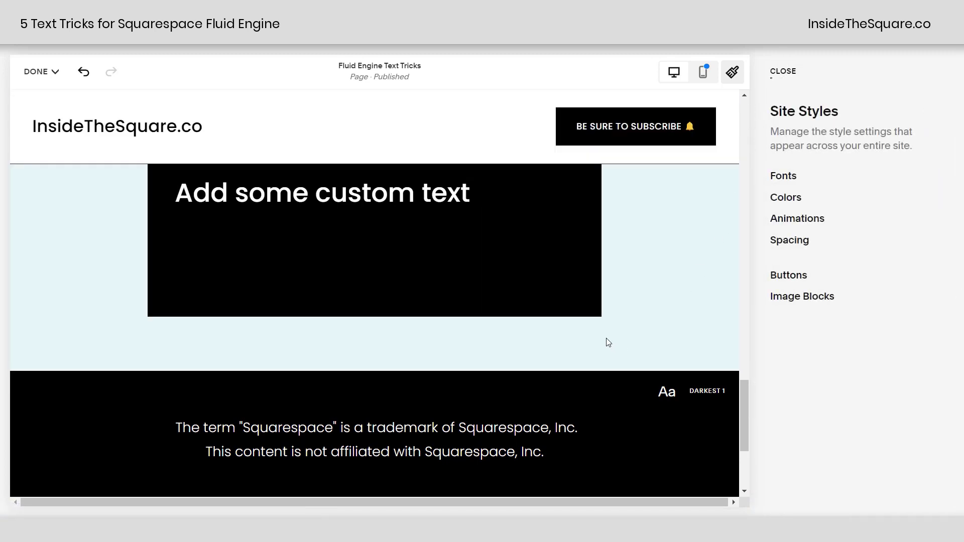
- Add a 'Learn more' Button block in the black card's lower-left, beneath the heading
{"action": "left_click", "coordinate": [493, 269]}
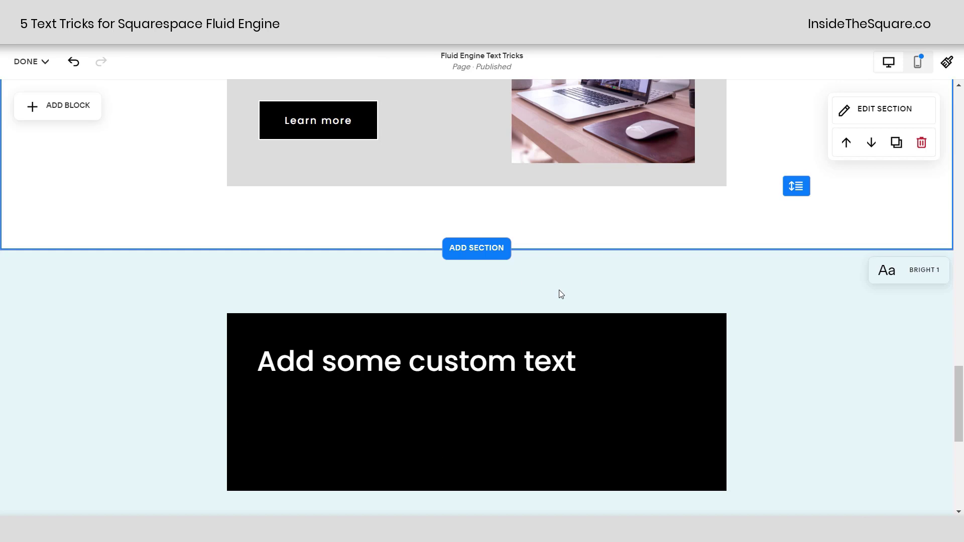
{"action": "scroll", "coordinate": [560, 293], "scroll_direction": "down", "scroll_amount": 5}
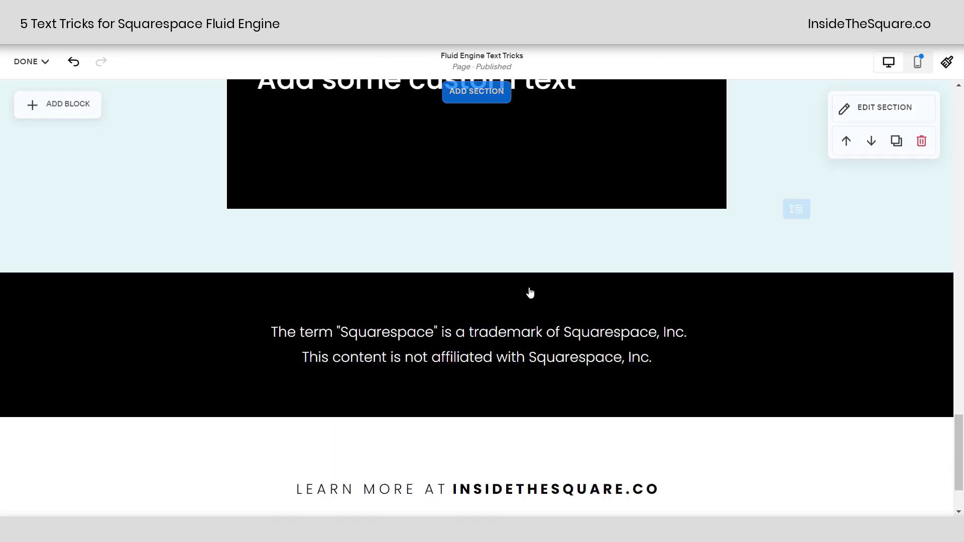
{"action": "scroll", "coordinate": [537, 286], "scroll_direction": "up", "scroll_amount": 3}
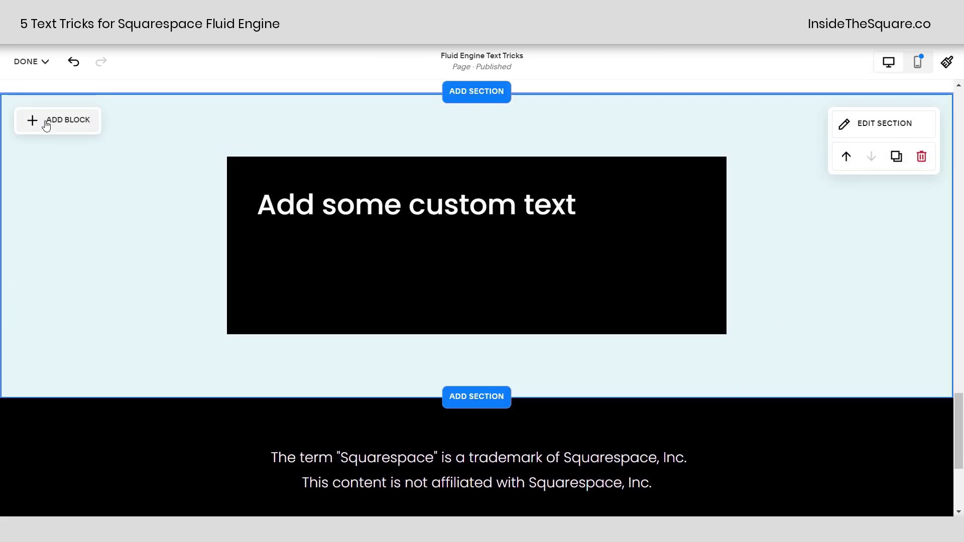
{"action": "left_click", "coordinate": [46, 125]}
{"action": "left_click_drag", "start_coordinate": [71, 265], "coordinate": [360, 270]}
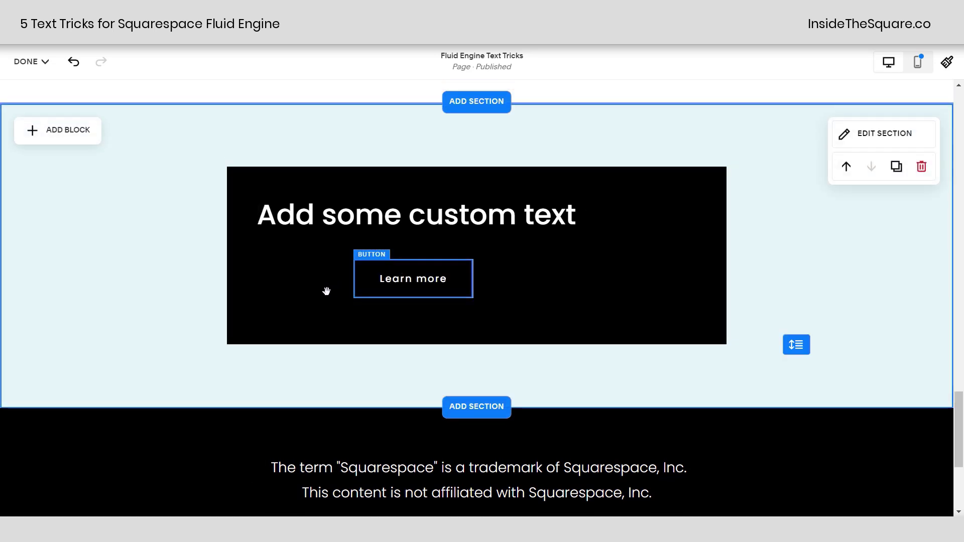
{"action": "left_click_drag", "start_coordinate": [310, 302], "coordinate": [307, 303]}
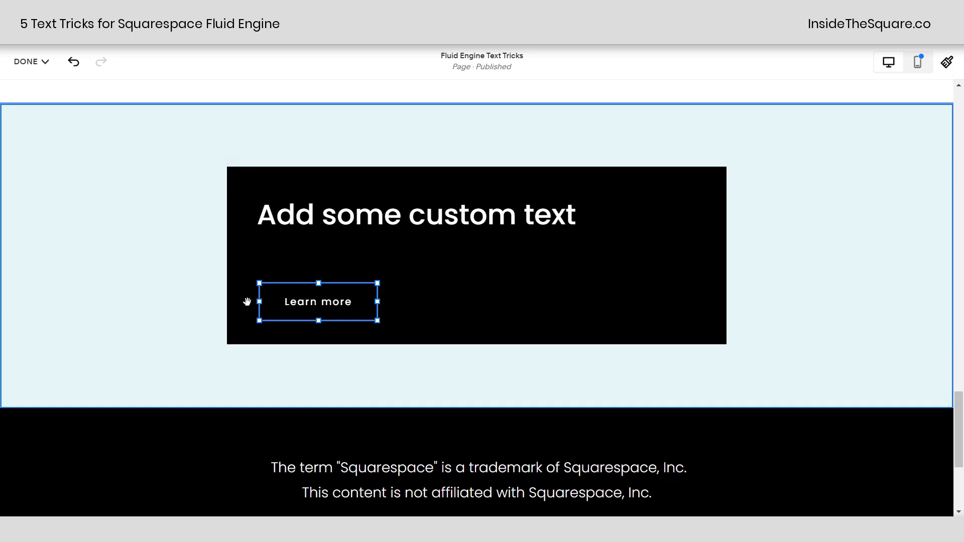
{"action": "key", "text": "Escape"}
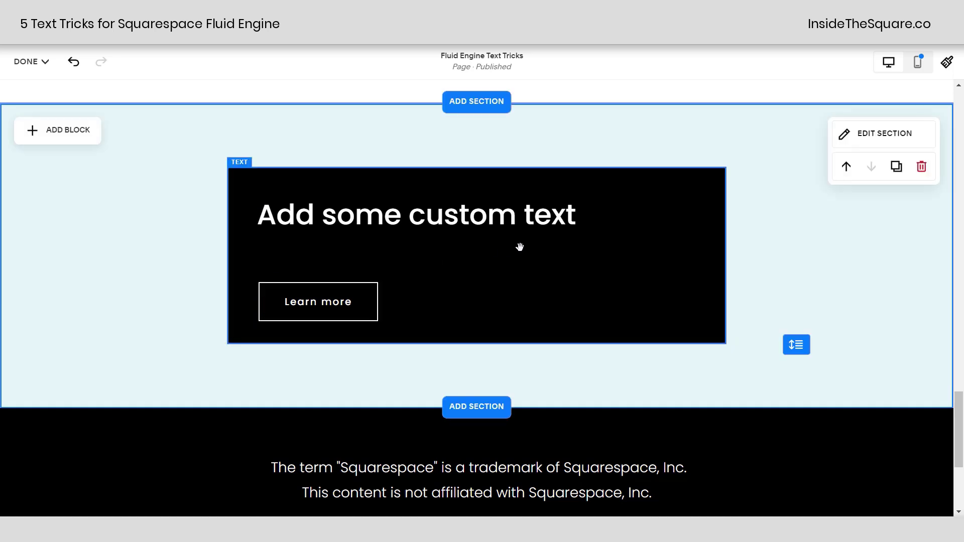
{"action": "left_click", "coordinate": [332, 187]}
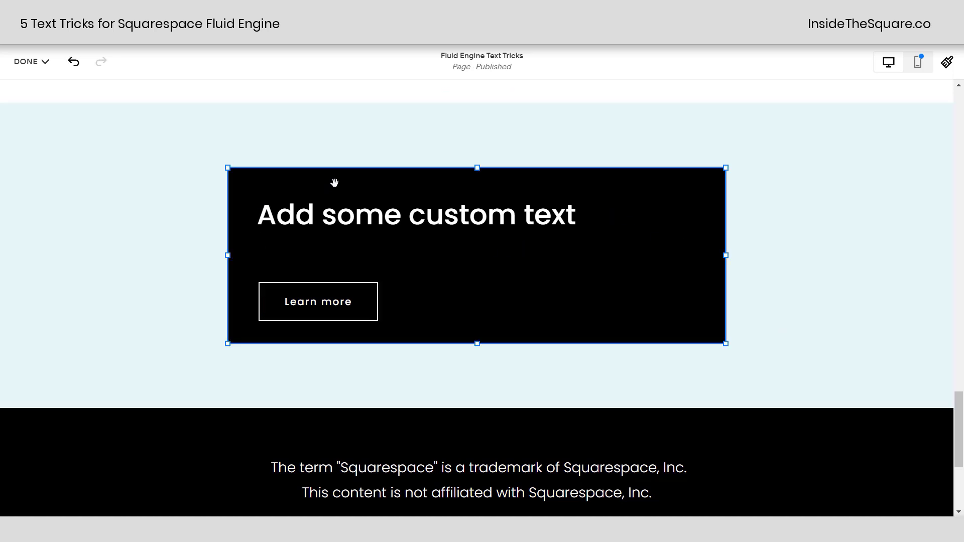
{"action": "left_click", "coordinate": [334, 185]}
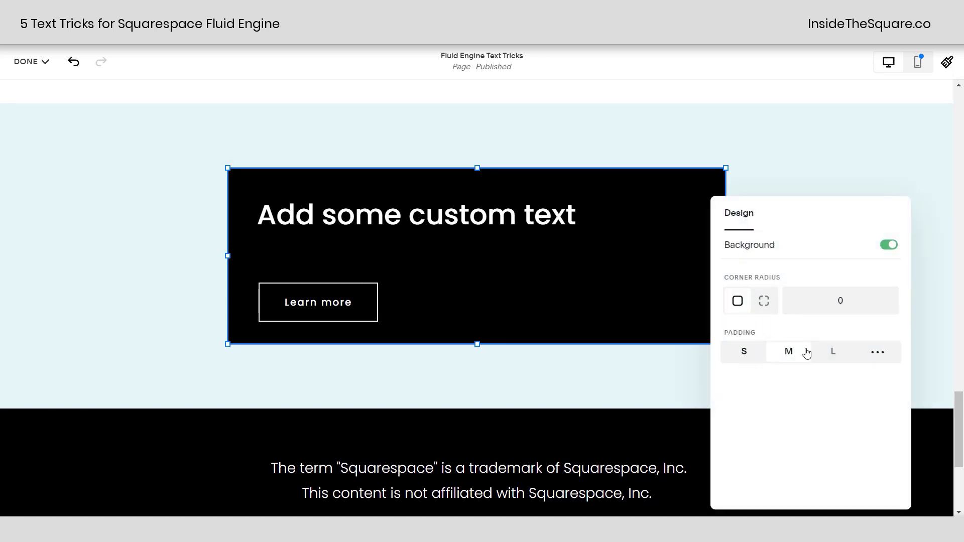
{"action": "left_click", "coordinate": [882, 358]}
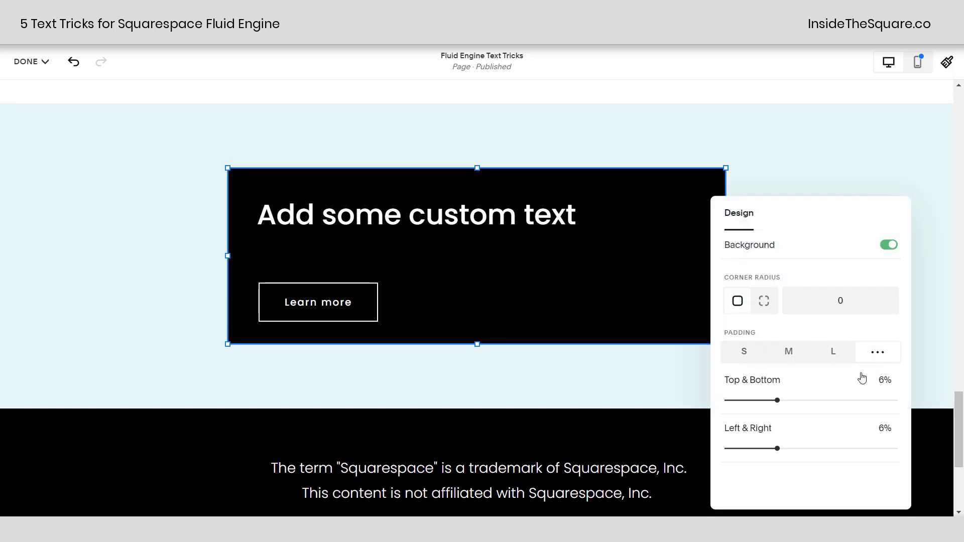
{"action": "mouse_move", "coordinate": [778, 448]}
{"action": "left_mouse_down"}
{"action": "mouse_move", "coordinate": [753, 448]}
{"action": "mouse_move", "coordinate": [769, 448]}
{"action": "left_mouse_up"}
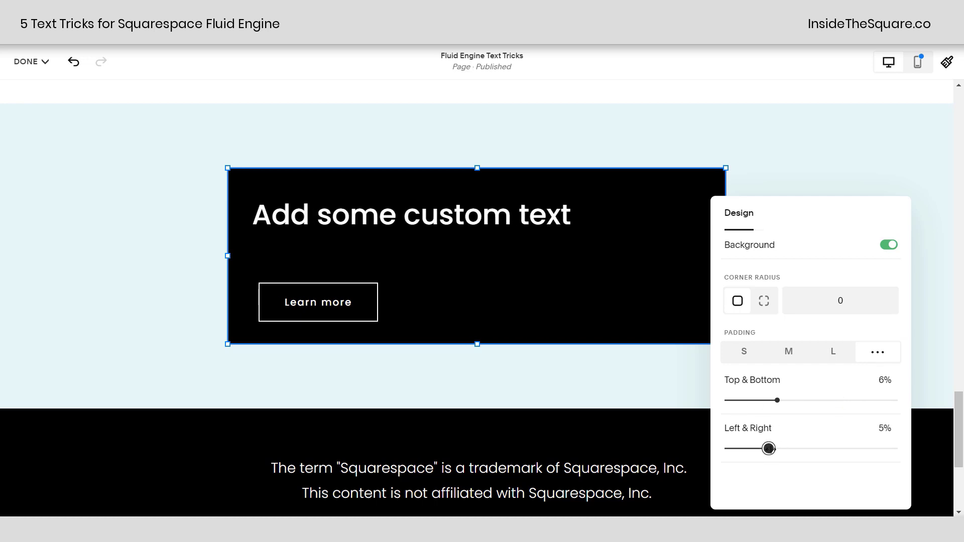
{"action": "left_click", "coordinate": [788, 353]}
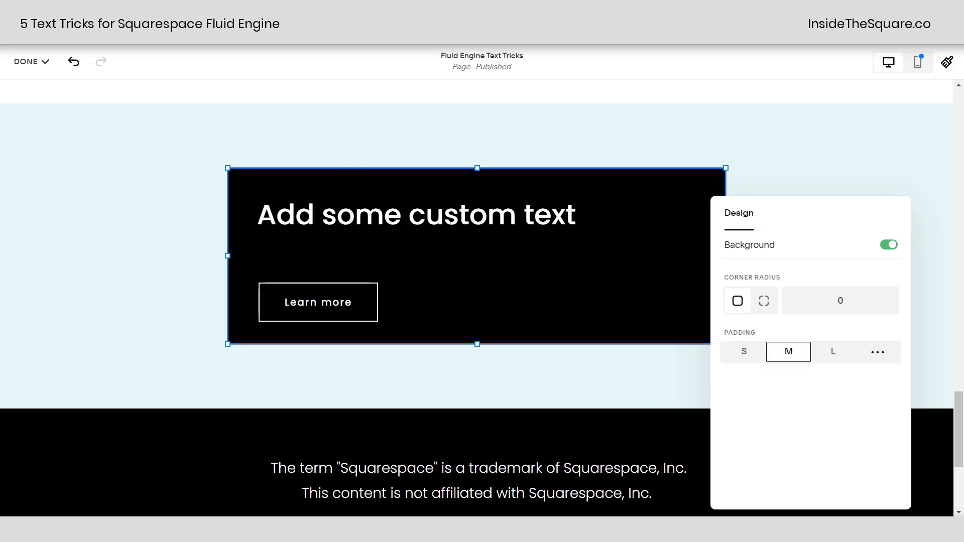
- Break the heading so 'custom text' moves onto its own second line
{"action": "left_click", "coordinate": [491, 372]}
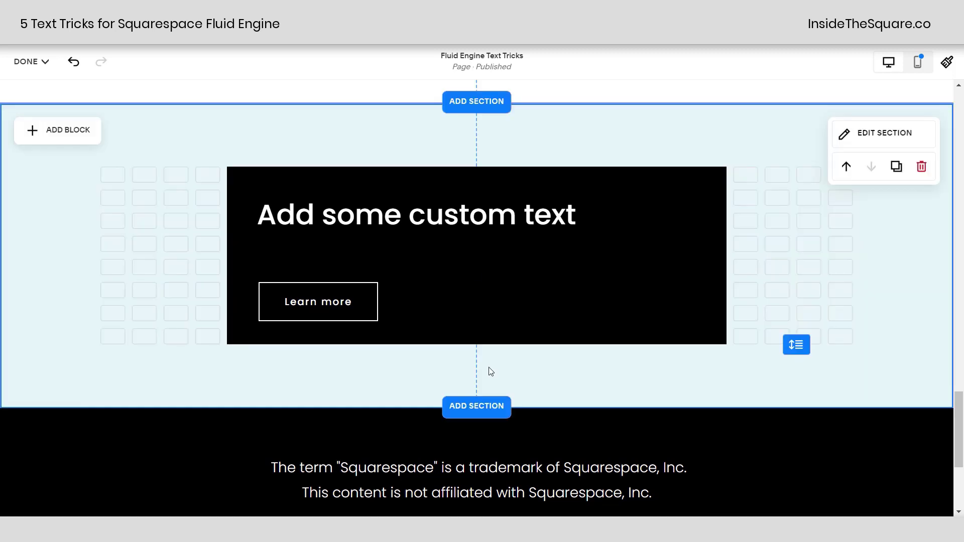
{"action": "scroll", "coordinate": [394, 161], "scroll_direction": "down", "scroll_amount": 2}
{"action": "scroll", "coordinate": [399, 214], "scroll_direction": "up", "scroll_amount": 2}
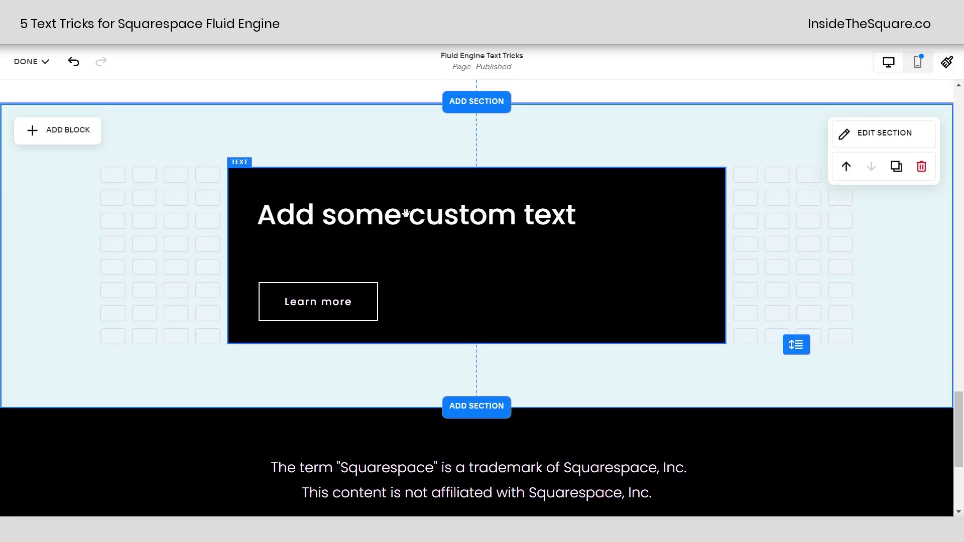
{"action": "double_click", "coordinate": [407, 215]}
{"action": "key", "text": "Left"}
{"action": "key", "text": "BackSpace"}
{"action": "key", "text": "shift+Return"}
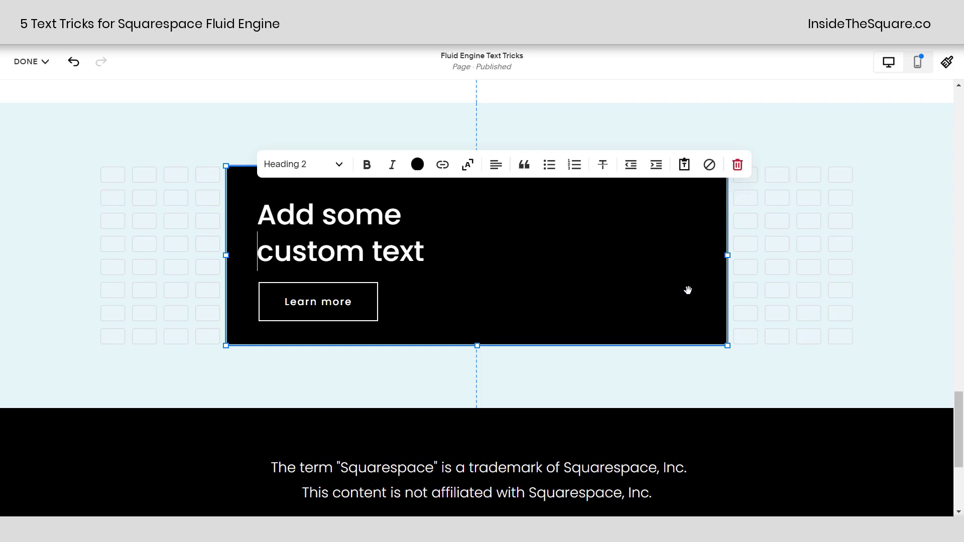
{"action": "key", "text": "Escape"}
{"action": "left_click", "coordinate": [772, 277]}
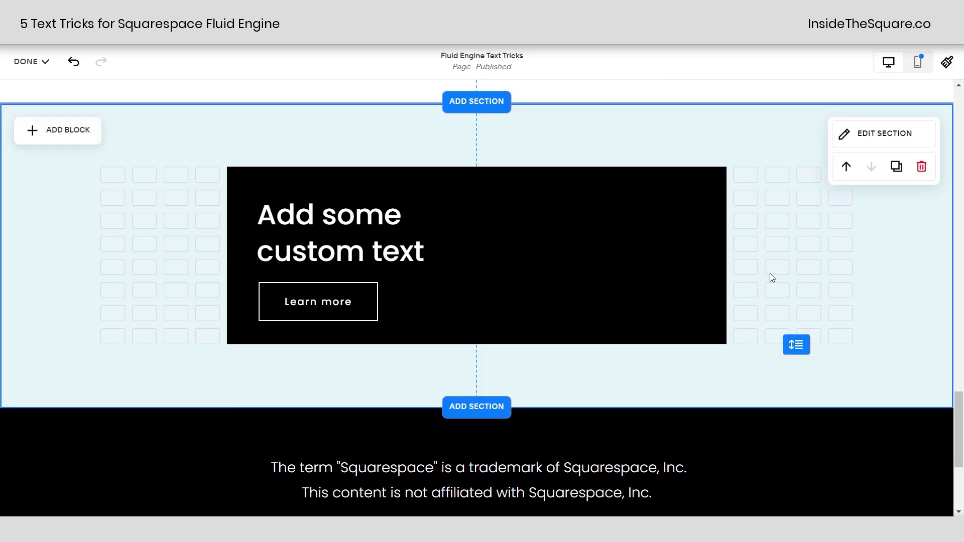
- Add an Image block in the card's right half filled with a desk photo from the library
{"action": "left_click", "coordinate": [77, 134]}
{"action": "left_click_drag", "start_coordinate": [155, 232], "coordinate": [545, 203]}
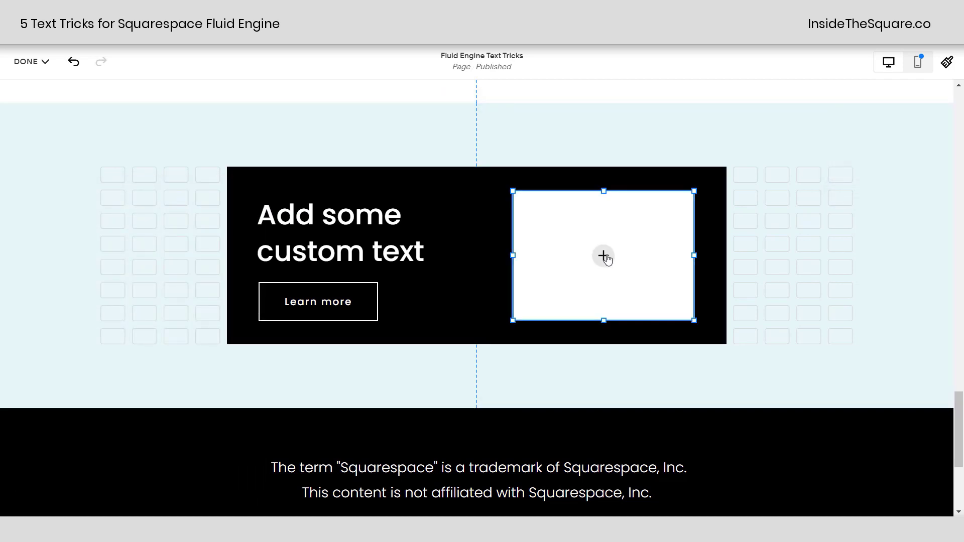
{"action": "left_click", "coordinate": [605, 258]}
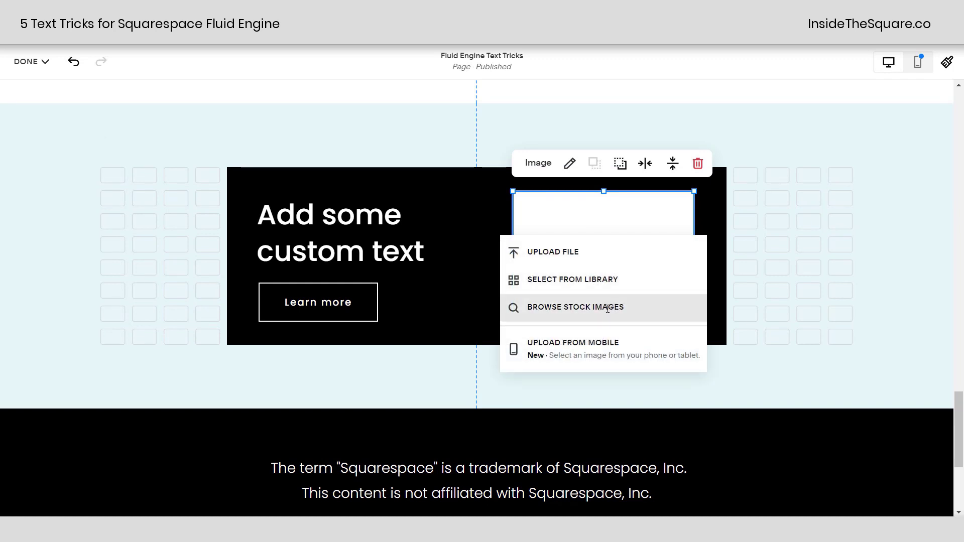
{"action": "left_click", "coordinate": [590, 278]}
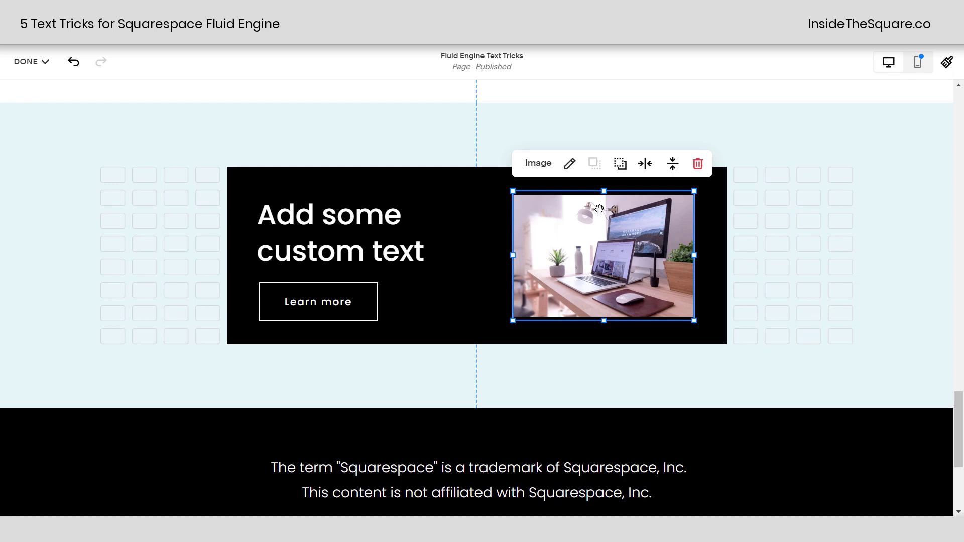
- Set the desk photo to Fill its frame with a corner radius of 50
{"action": "left_click", "coordinate": [569, 169]}
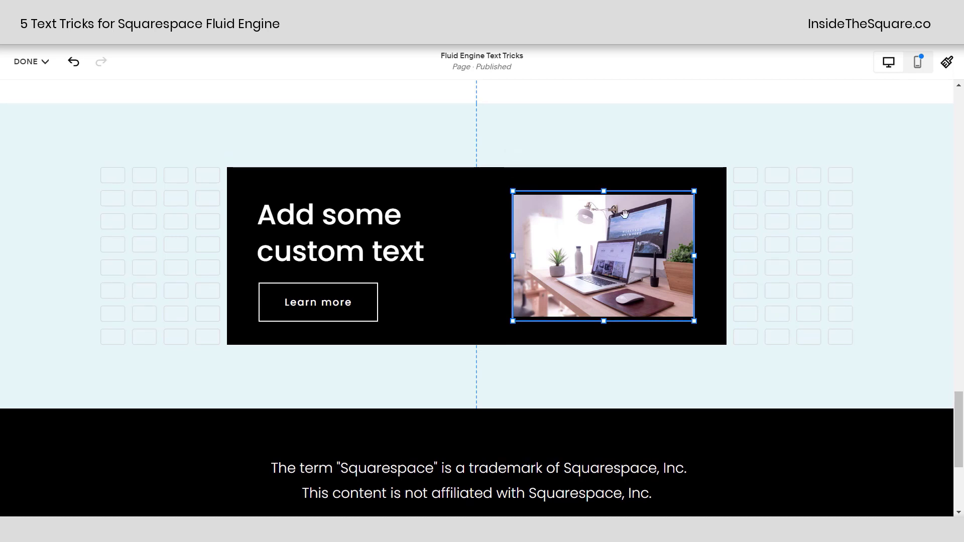
{"action": "left_click", "coordinate": [782, 210]}
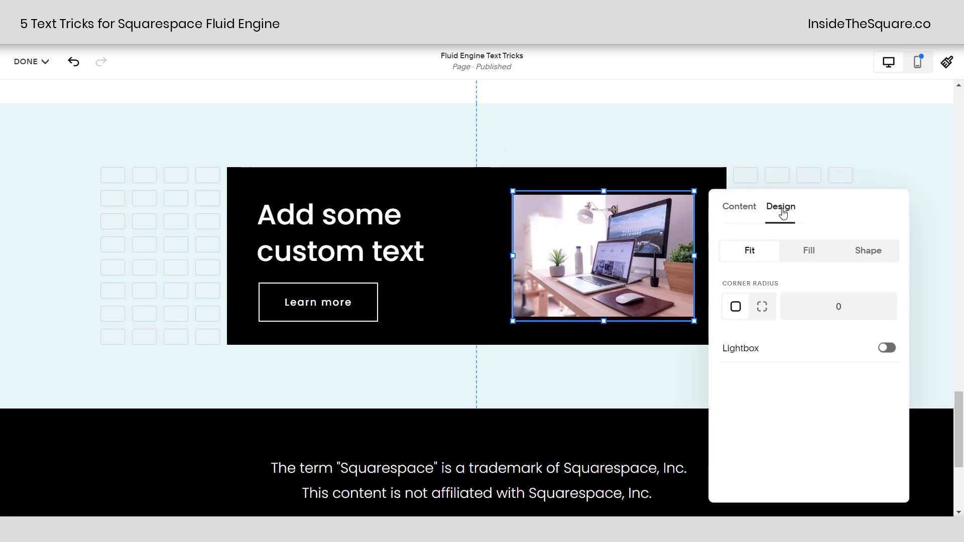
{"action": "left_click", "coordinate": [806, 255]}
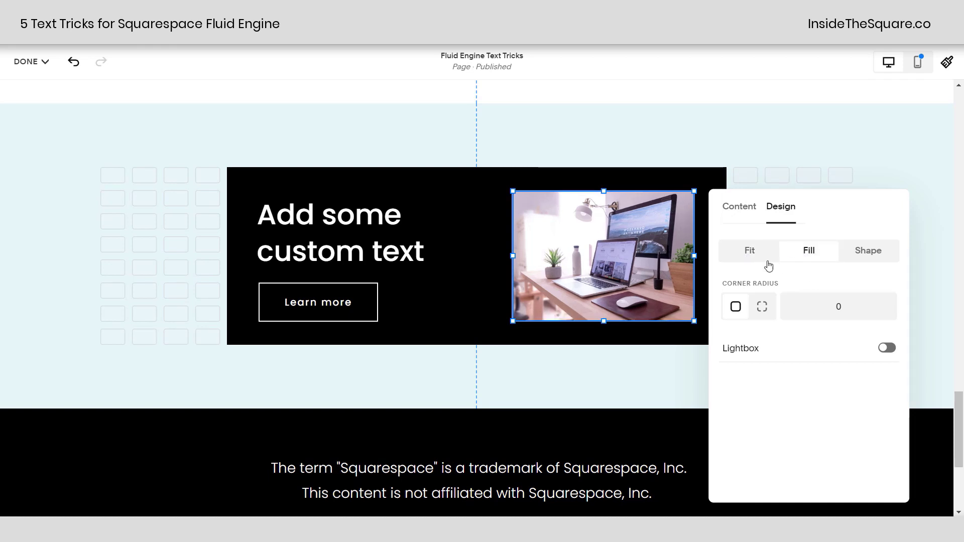
{"action": "left_click", "coordinate": [755, 248]}
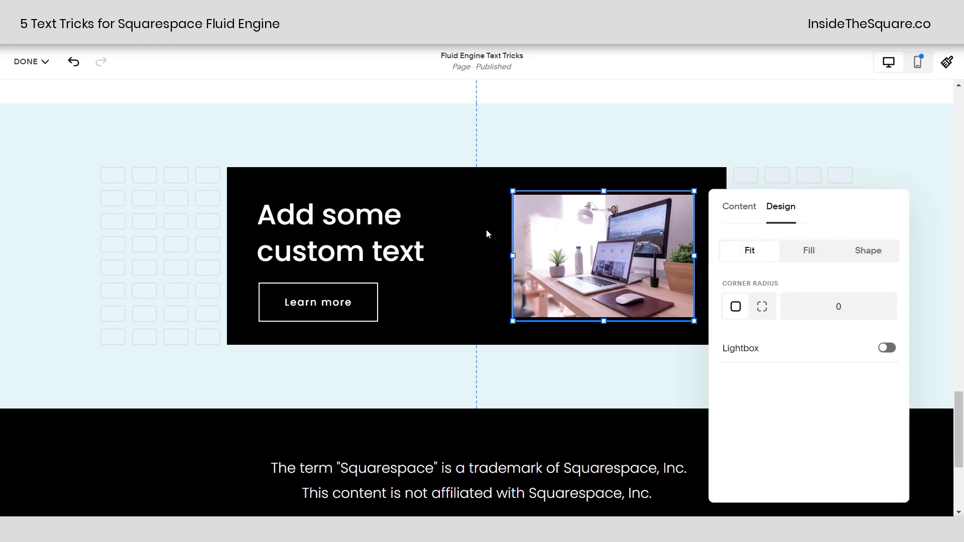
{"action": "left_click", "coordinate": [809, 252]}
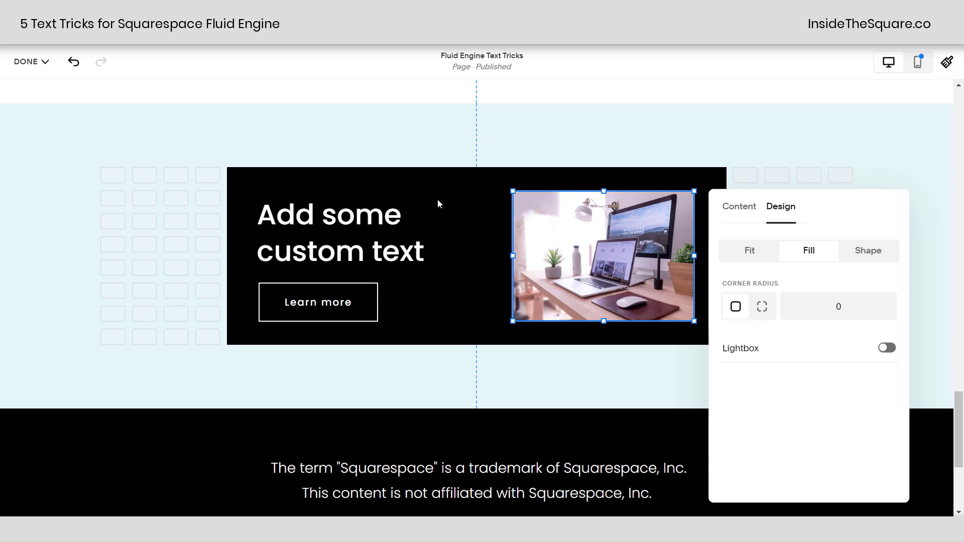
{"action": "left_click", "coordinate": [794, 308]}
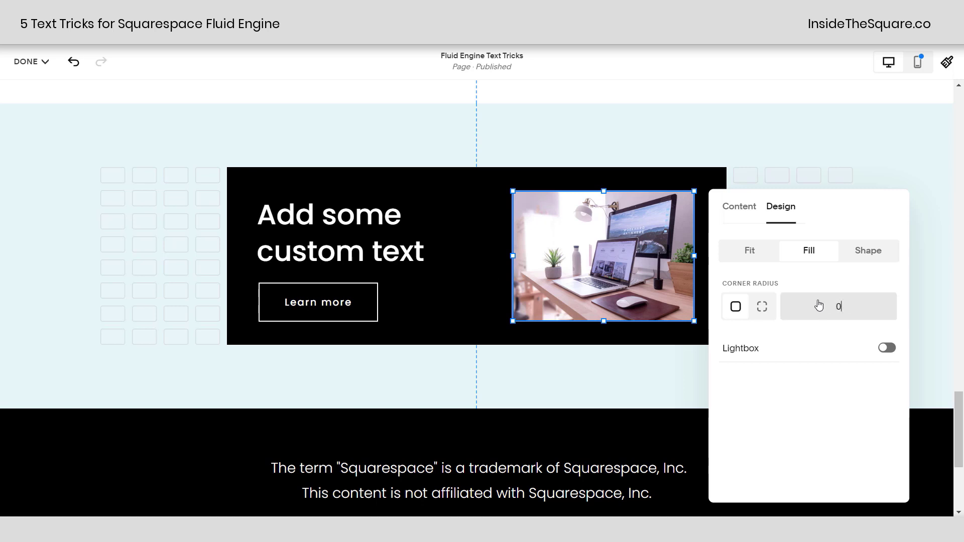
{"action": "type", "text": "5"}
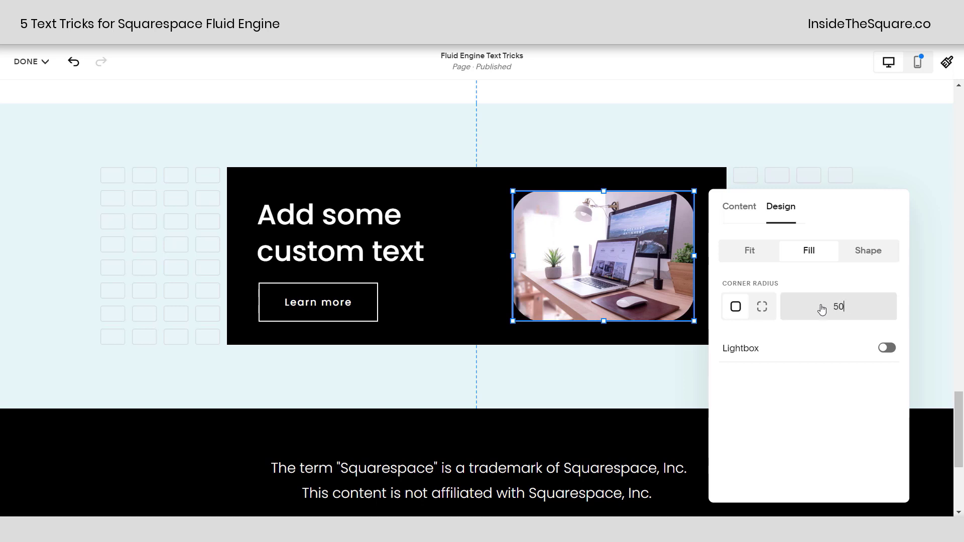
{"action": "left_click", "coordinate": [463, 177]}
- Give the black text card a corner radius of 50
{"action": "left_click", "coordinate": [296, 180]}
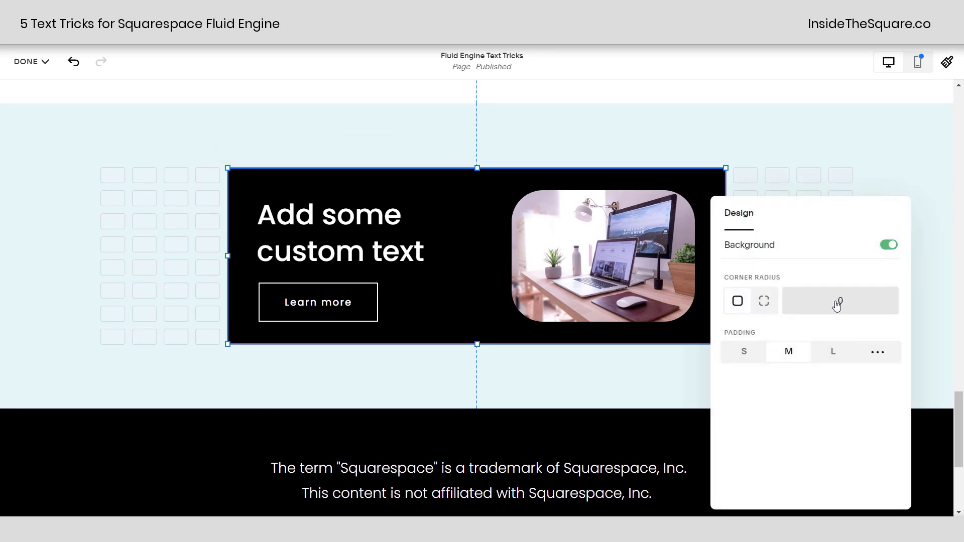
{"action": "left_click", "coordinate": [829, 302]}
{"action": "type", "text": "5"}
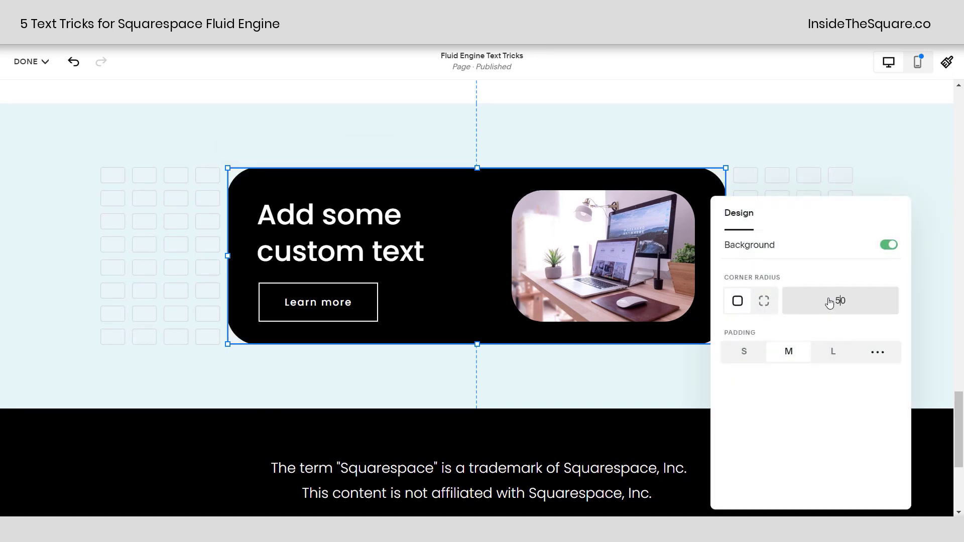
{"action": "left_click", "coordinate": [794, 174]}
{"action": "left_click", "coordinate": [782, 172]}
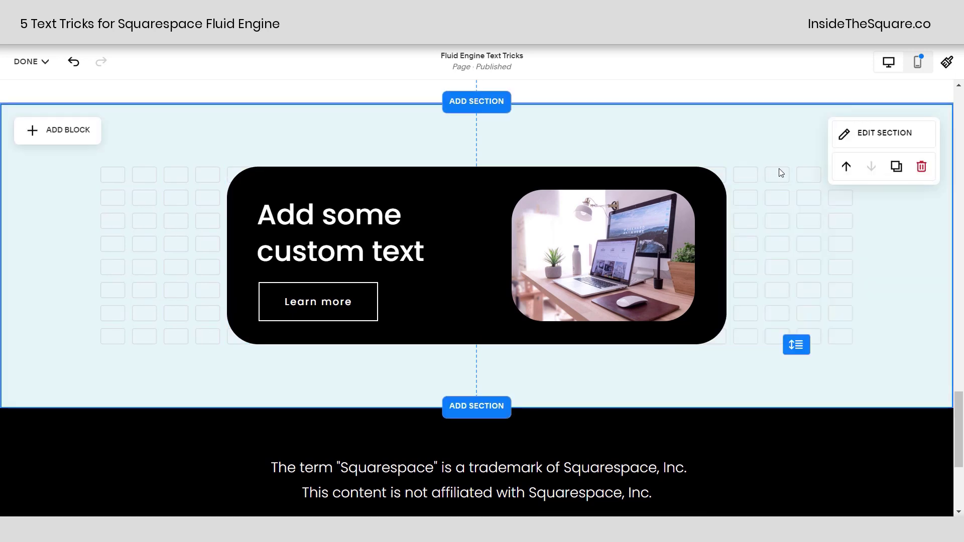
- Compare the rounded card with the section above, then save the page with Done > Save
{"action": "scroll", "coordinate": [786, 193], "scroll_direction": "up", "scroll_amount": 6}
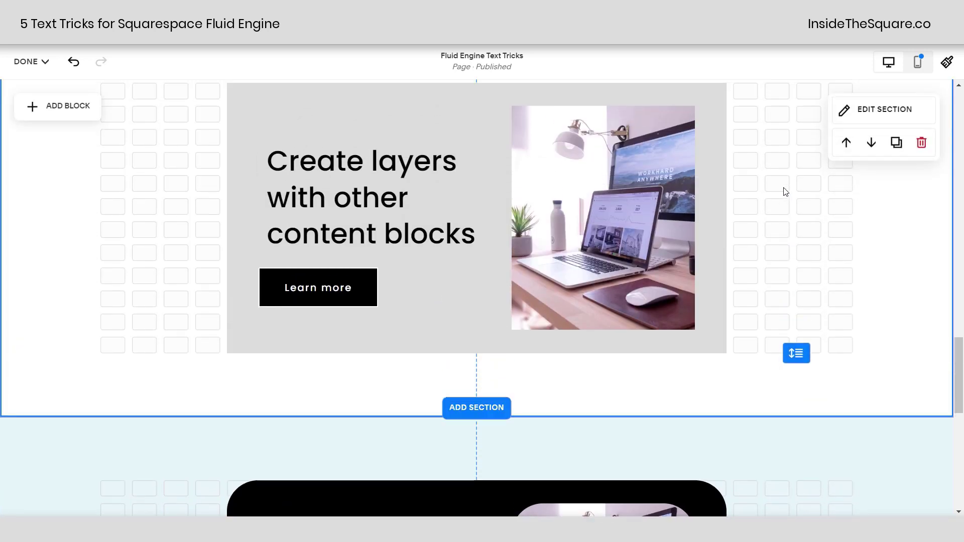
{"action": "scroll", "coordinate": [748, 301], "scroll_direction": "down", "scroll_amount": 5}
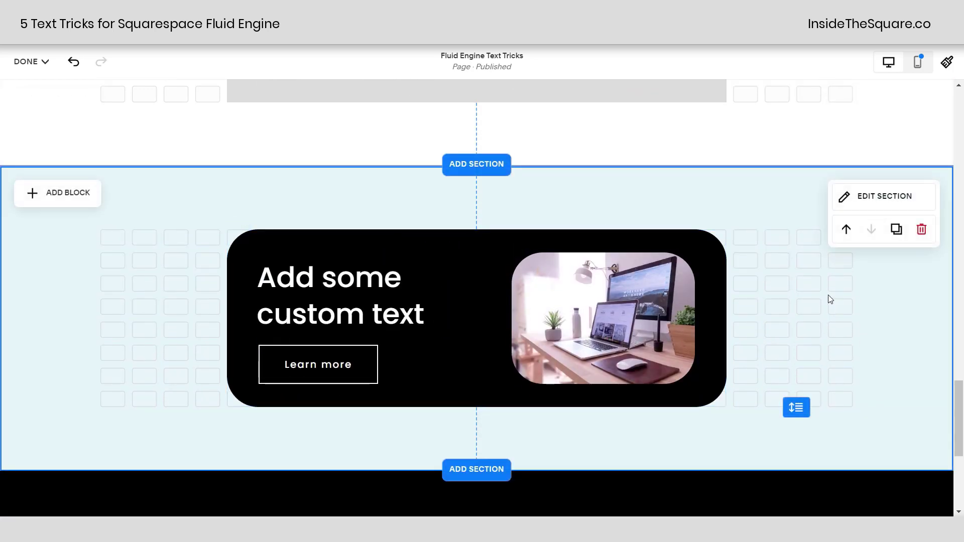
{"action": "scroll", "coordinate": [790, 312], "scroll_direction": "down", "scroll_amount": 3}
{"action": "left_click", "coordinate": [45, 61]}
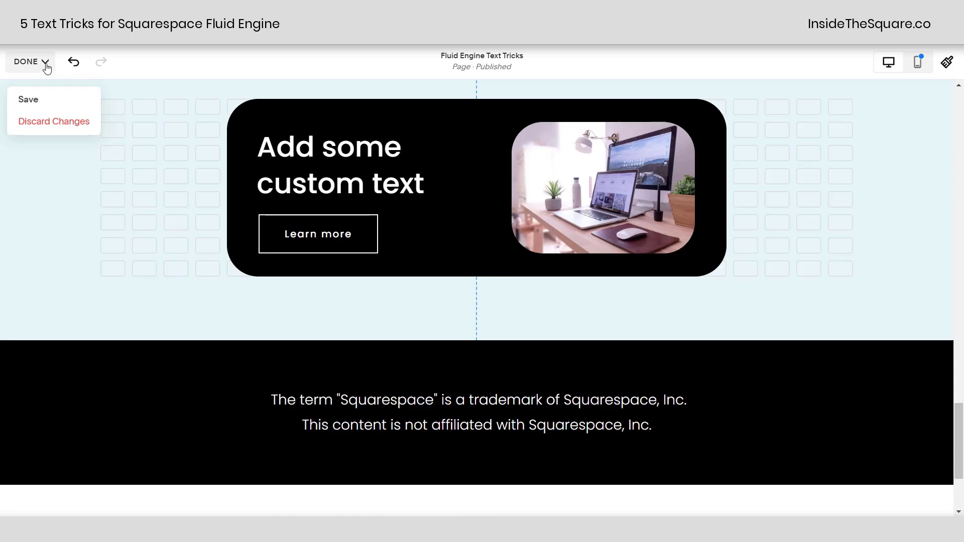
{"action": "left_click", "coordinate": [28, 99]}
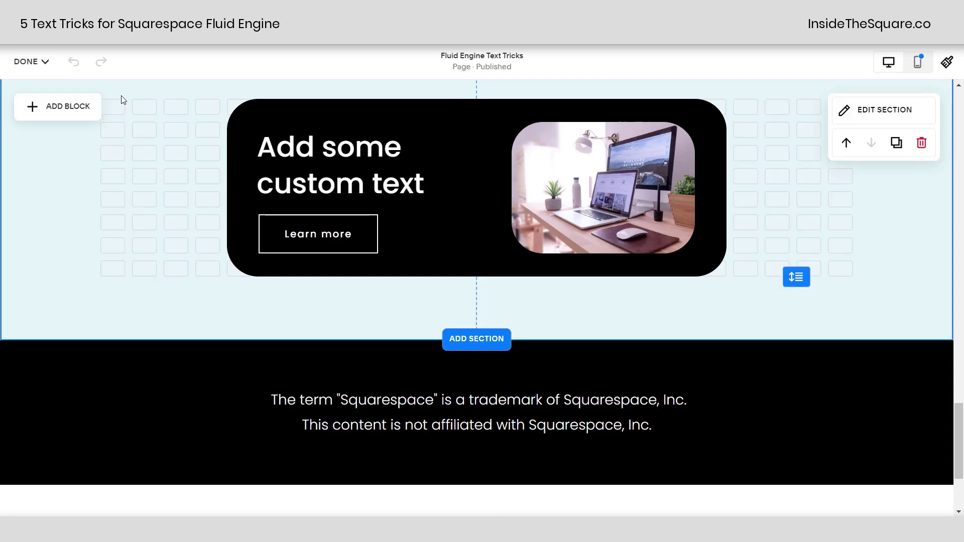